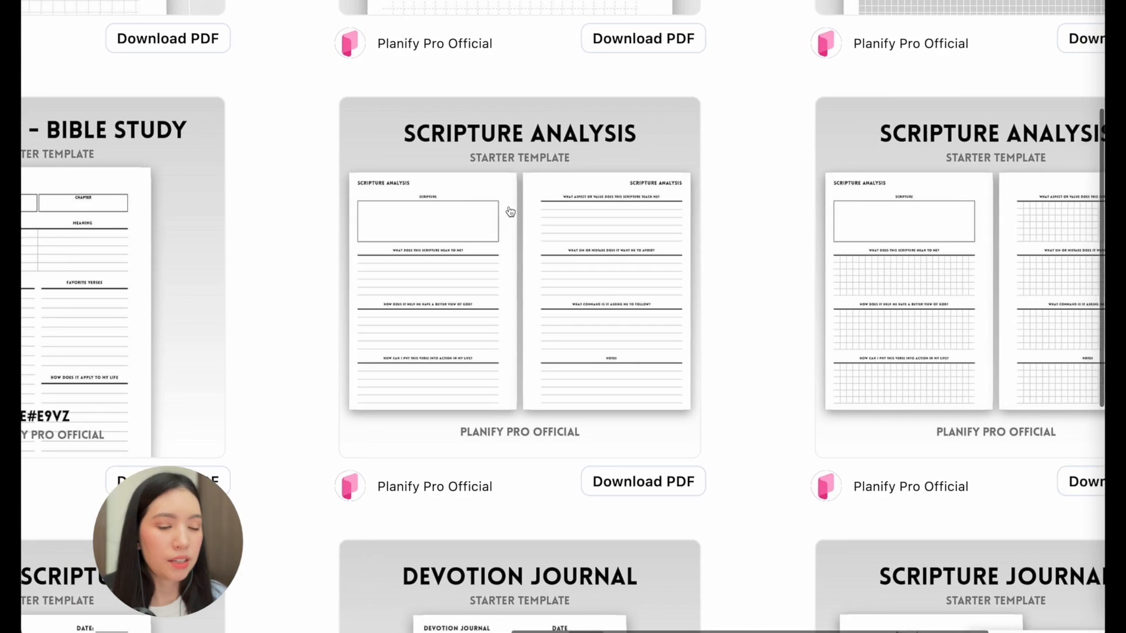
Step: Browse the starter templates and open the lined Scripture Analysis template for editing
scroll(510, 211, down, 4)
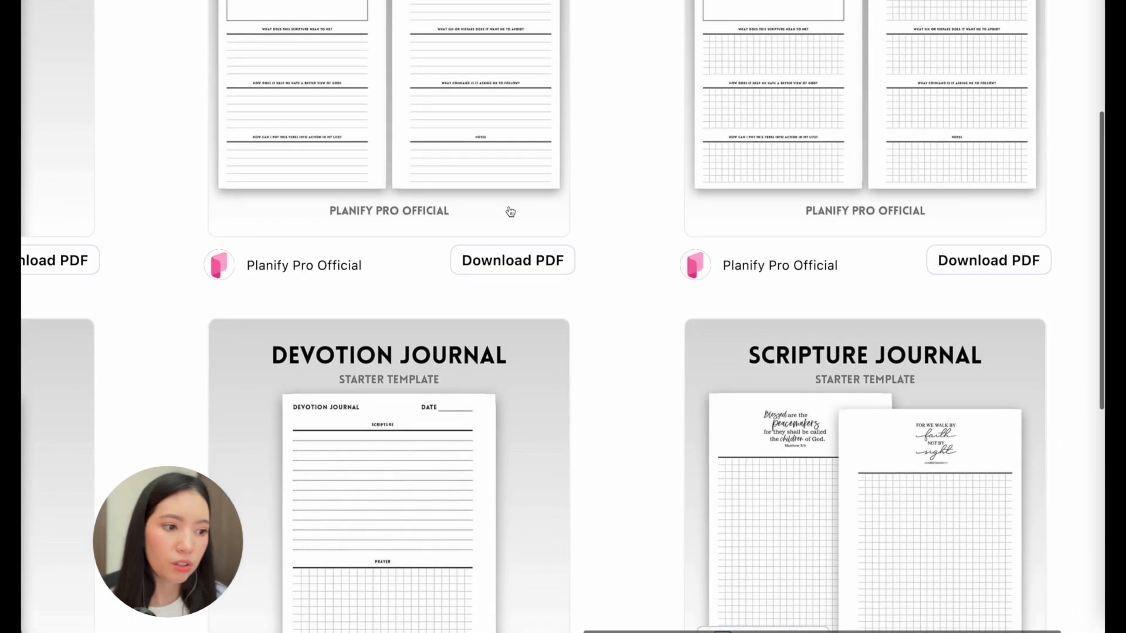
scroll(510, 211, down, 3)
scroll(510, 212, up, 1)
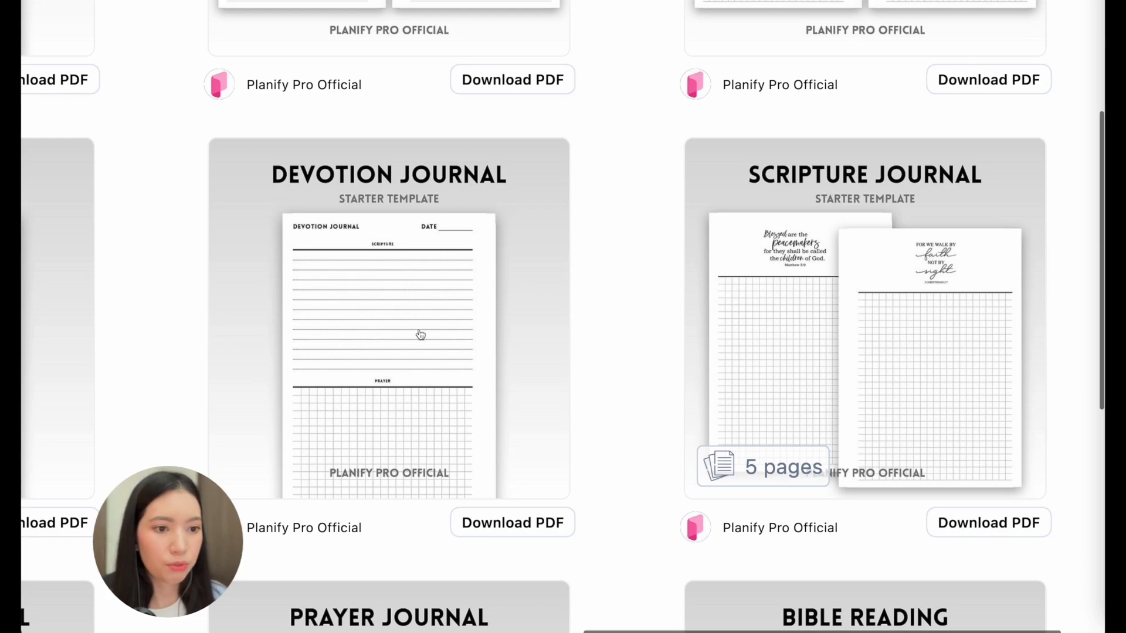
scroll(421, 334, down, 5)
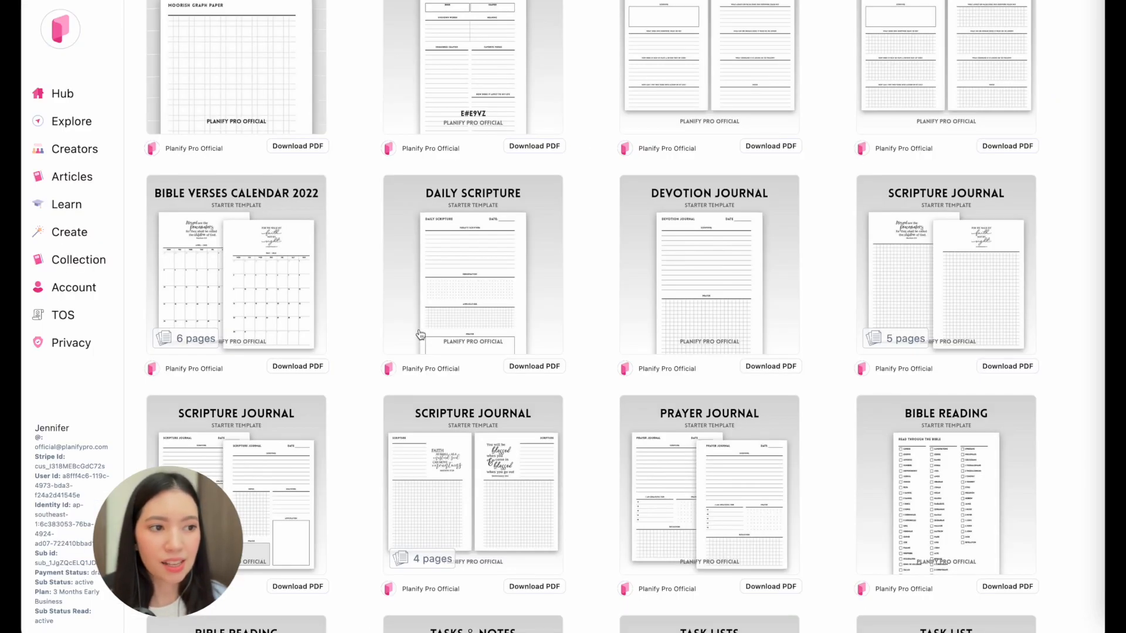
scroll(421, 334, up, 3)
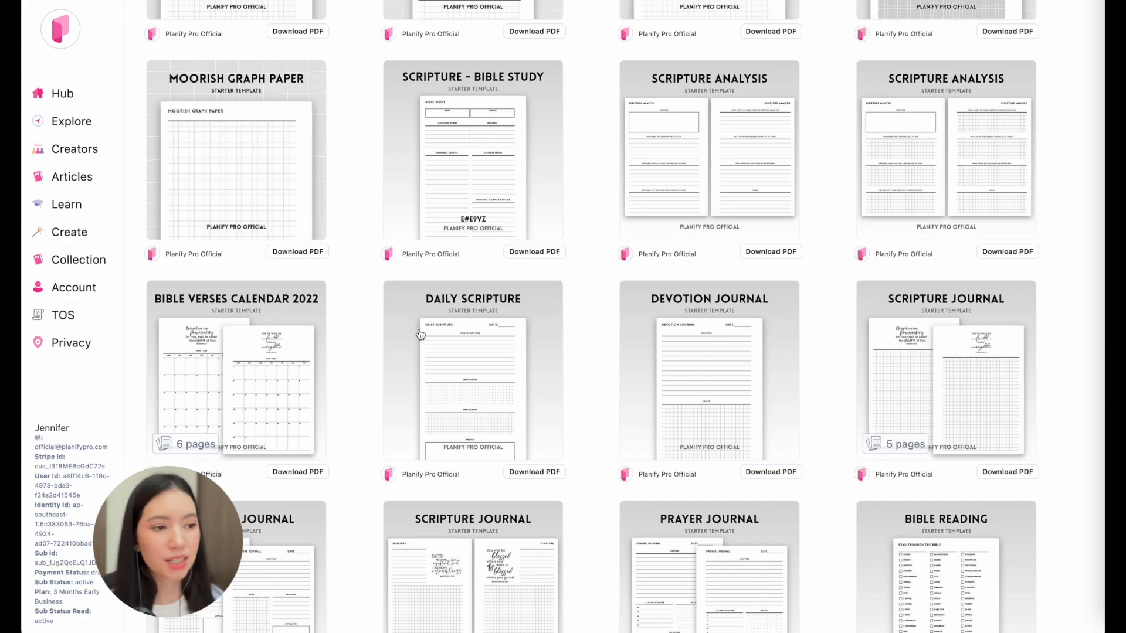
click(774, 138)
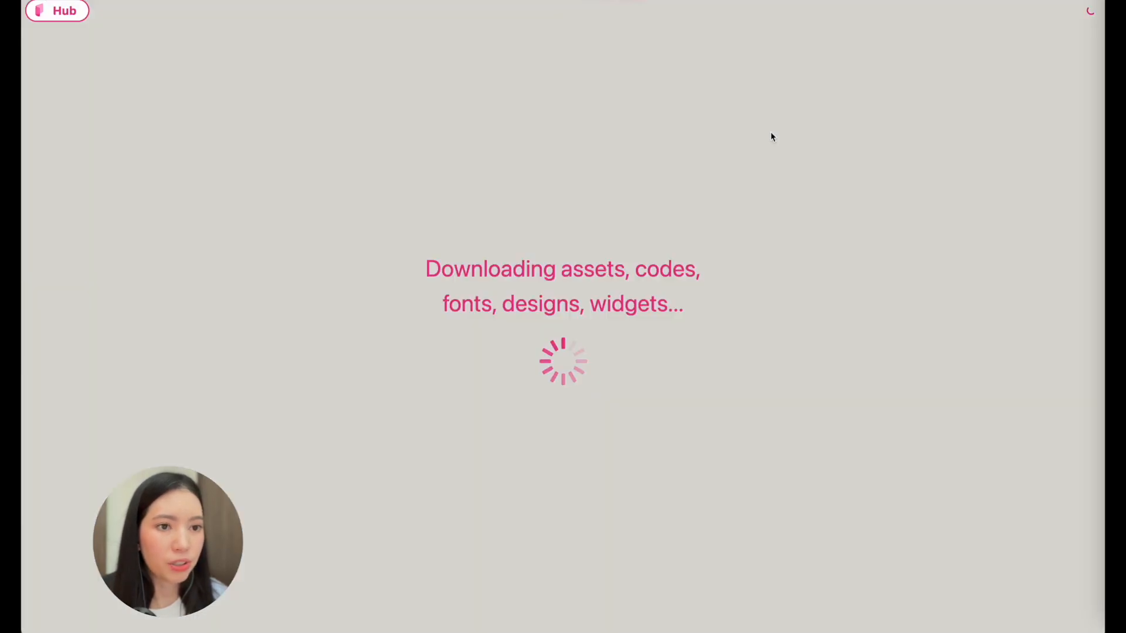
click(626, 353)
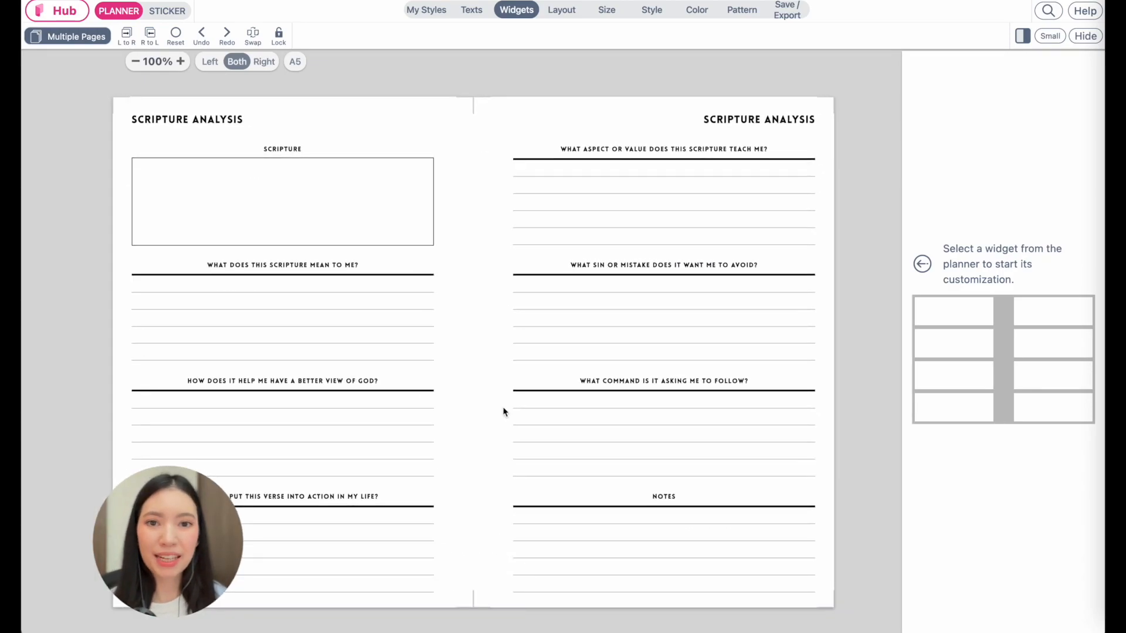
Step: Duplicate the Scripture Analysis spread as a second page entry and return to the first one
click(82, 41)
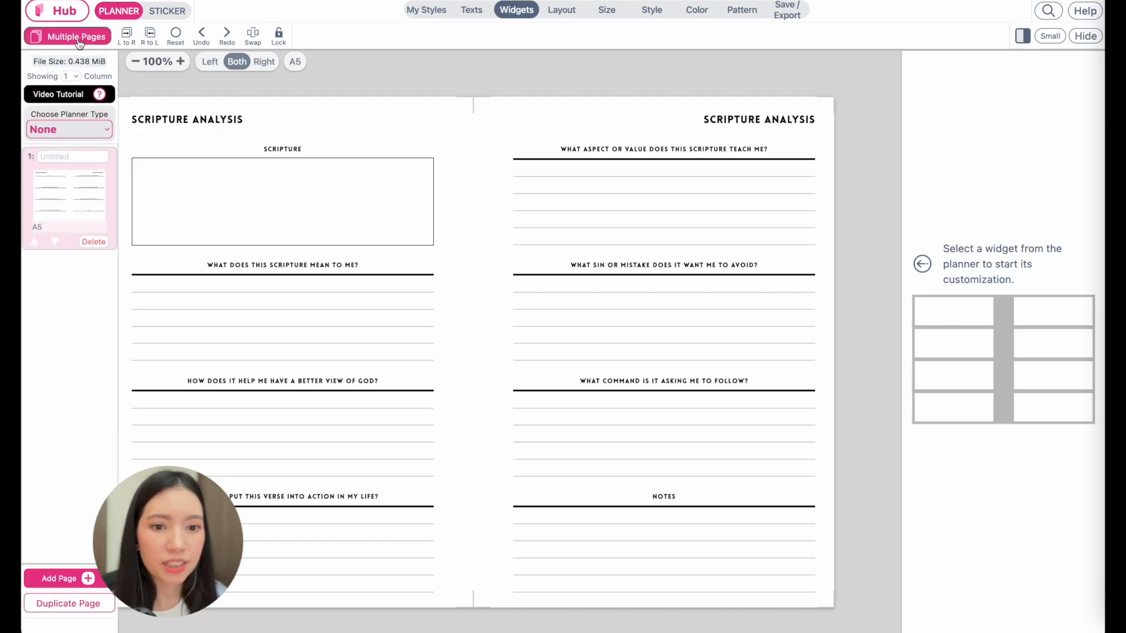
click(81, 612)
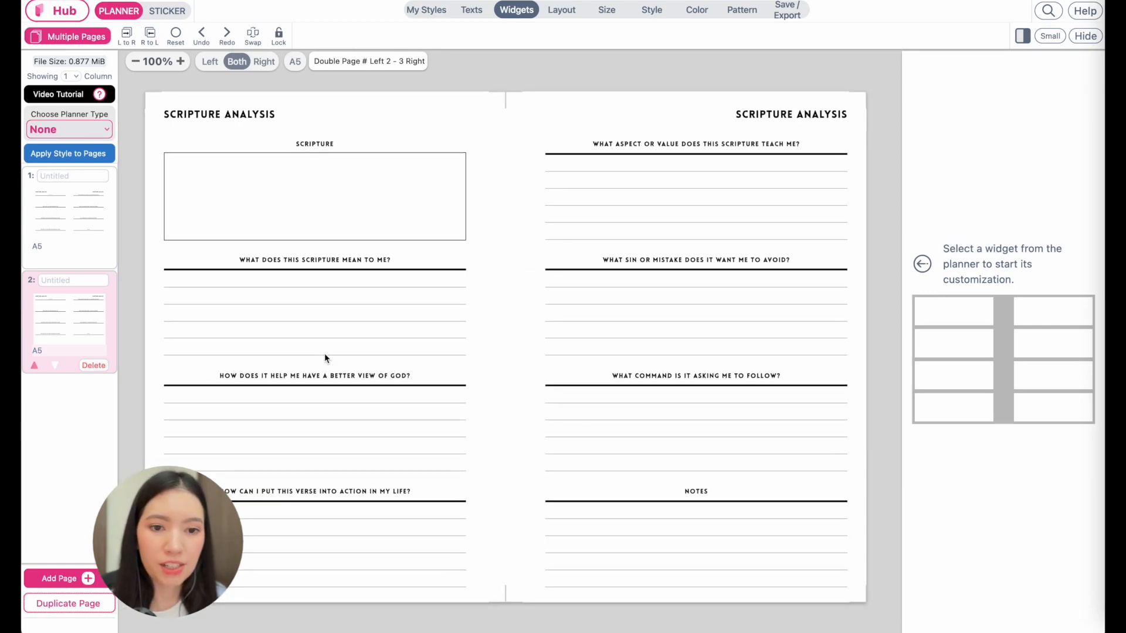
click(65, 227)
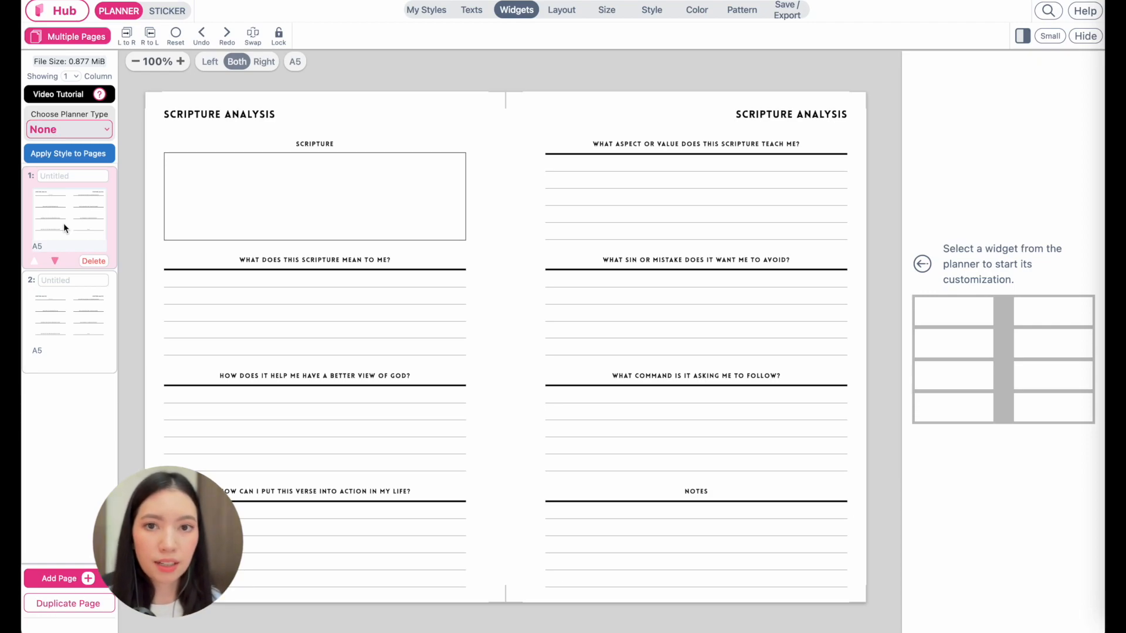
Step: Remove all four widgets from the right page's layout in the first spread
click(561, 11)
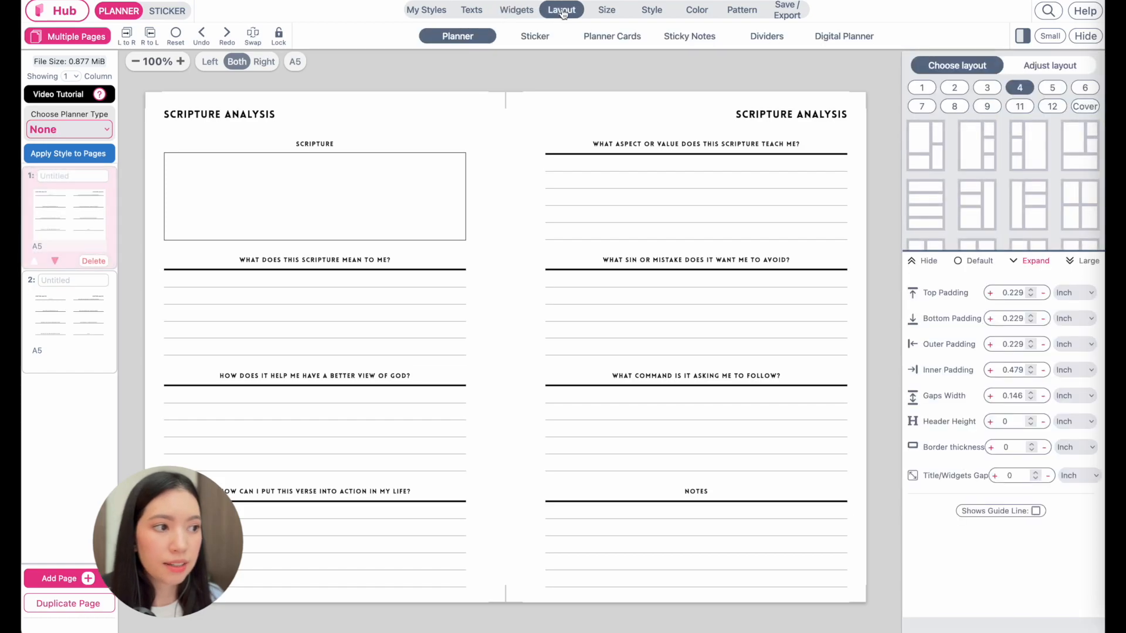
click(1052, 67)
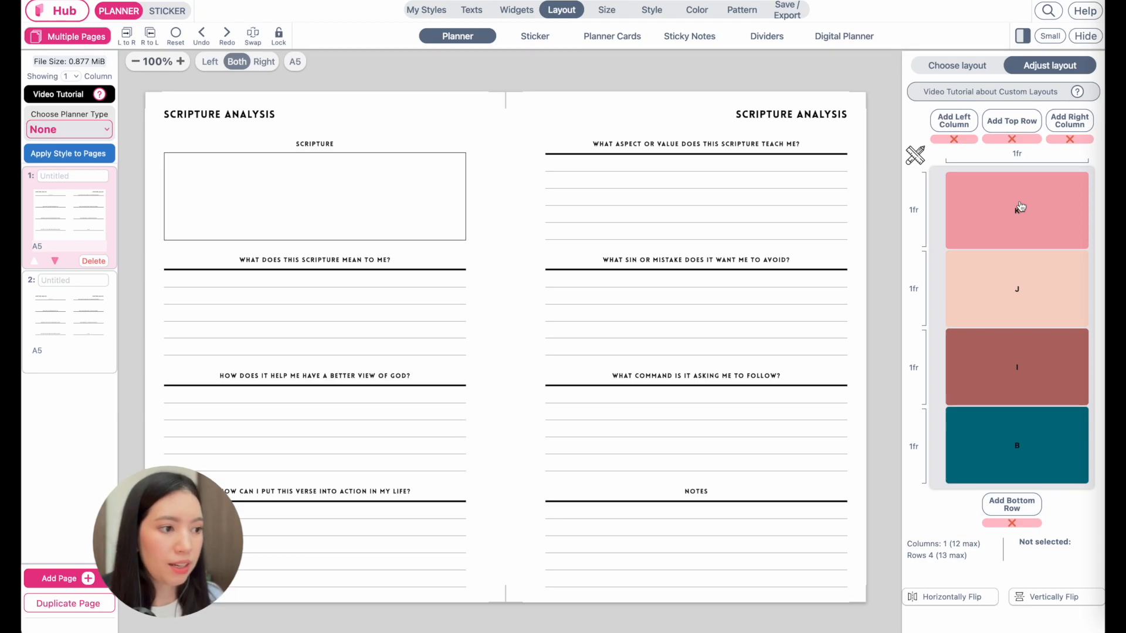
click(1020, 206)
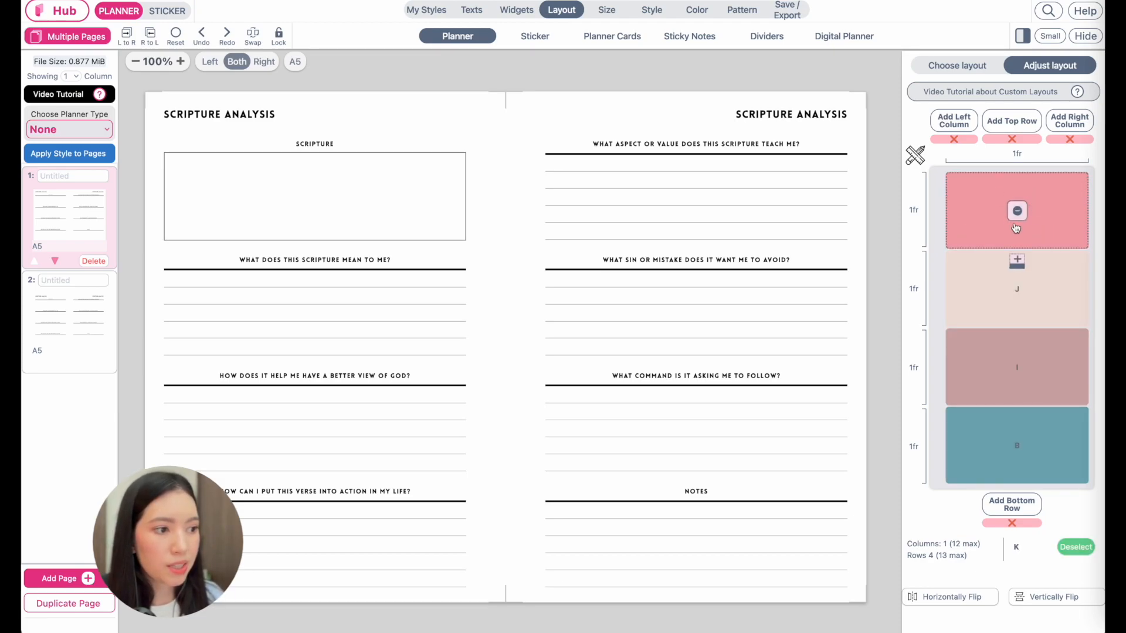
click(1018, 211)
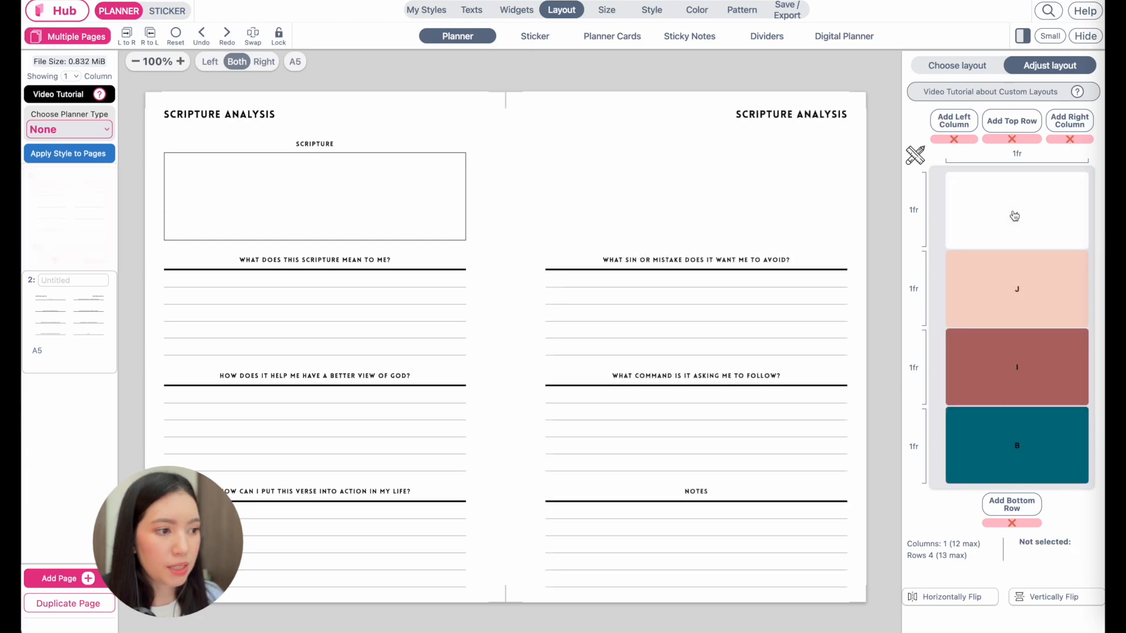
click(1020, 216)
click(1017, 447)
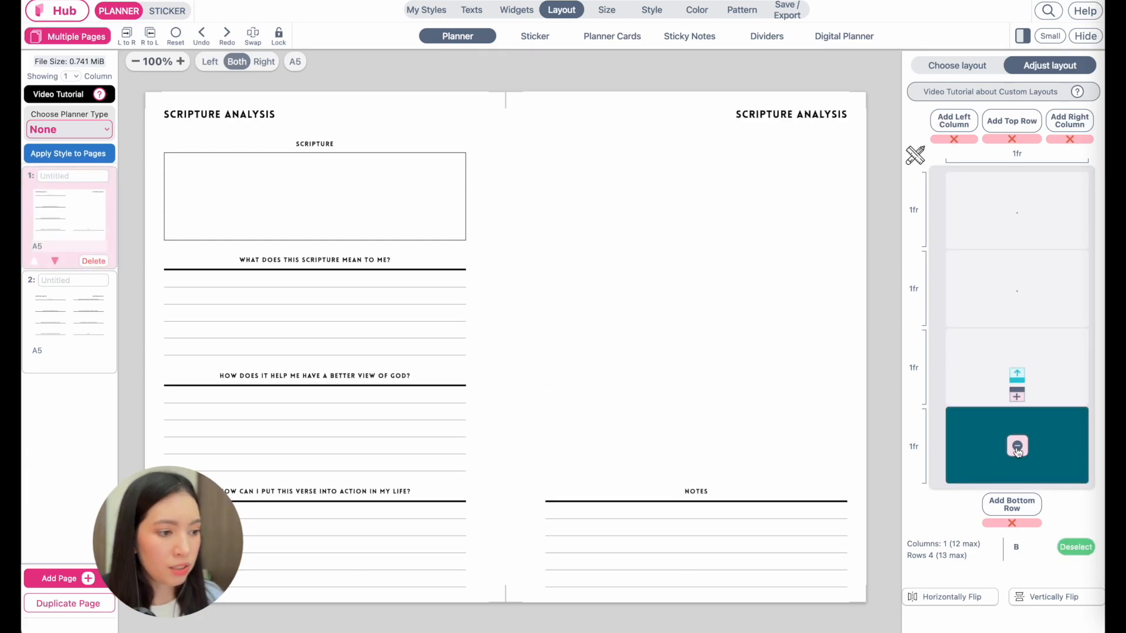
click(1017, 447)
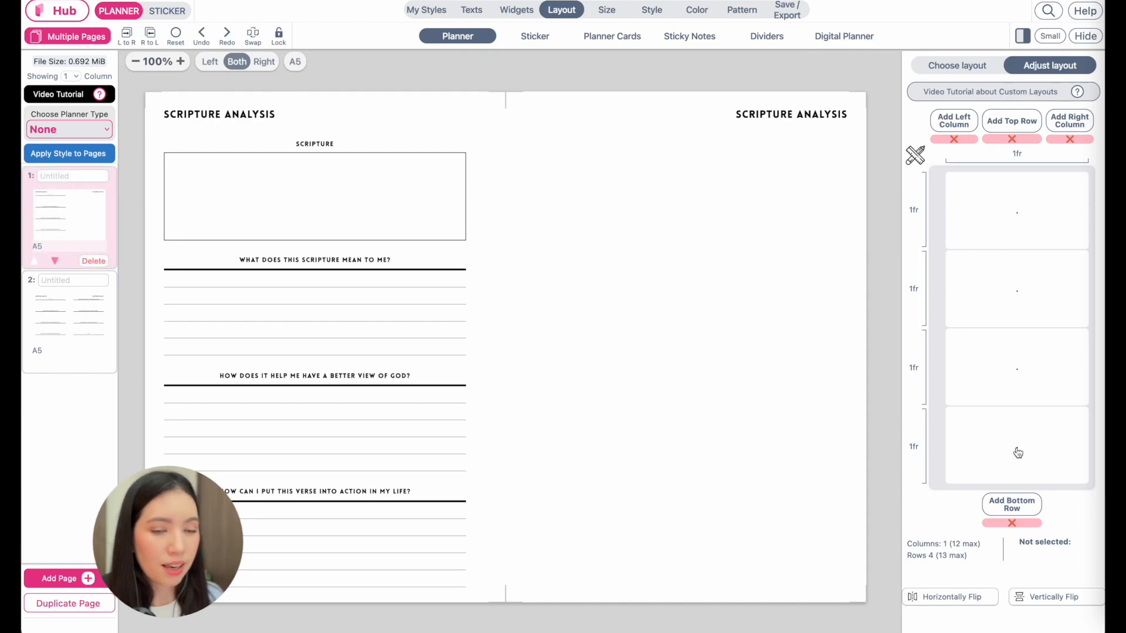
Step: Remove all four widgets from the left page's layout in the first spread
click(481, 169)
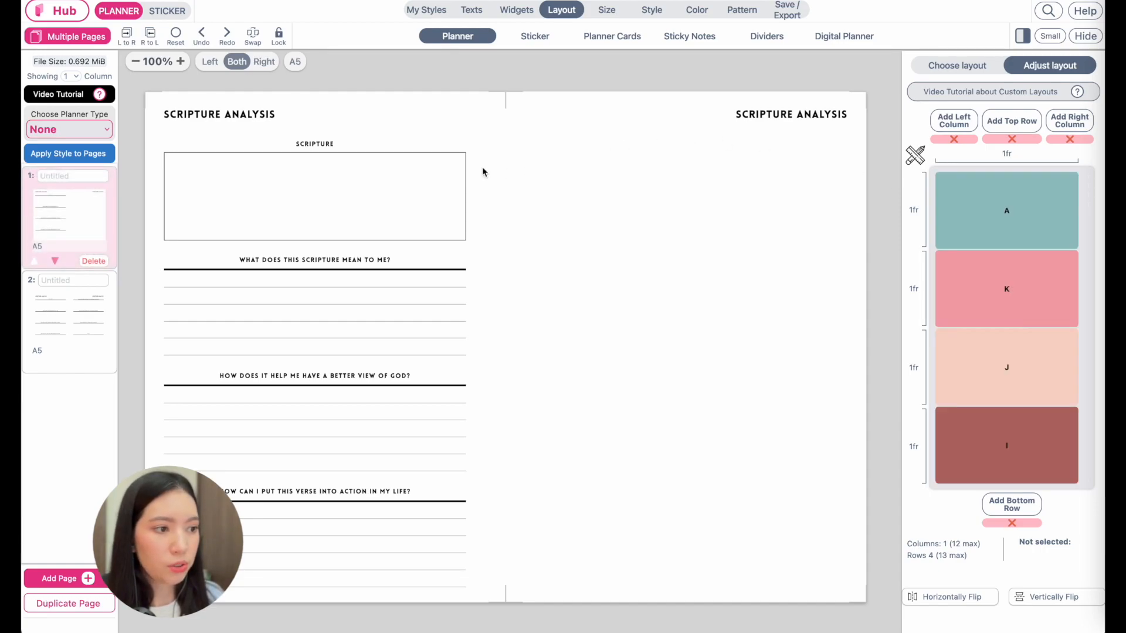
click(1042, 234)
click(1006, 210)
click(1006, 288)
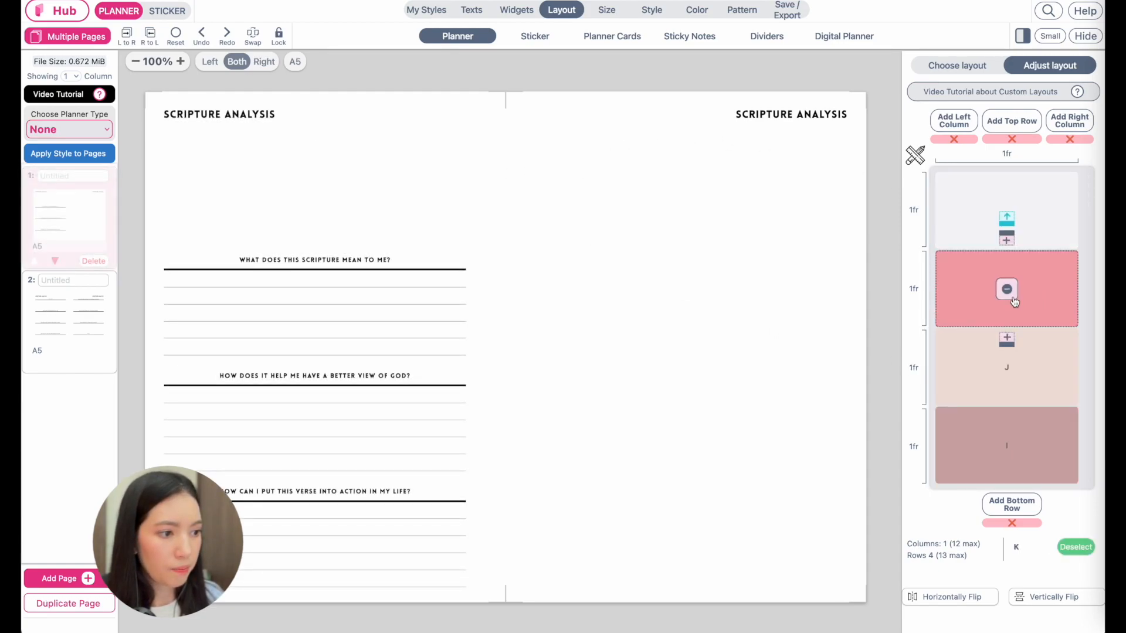
click(1006, 287)
click(988, 345)
click(1006, 367)
click(1006, 445)
click(1005, 452)
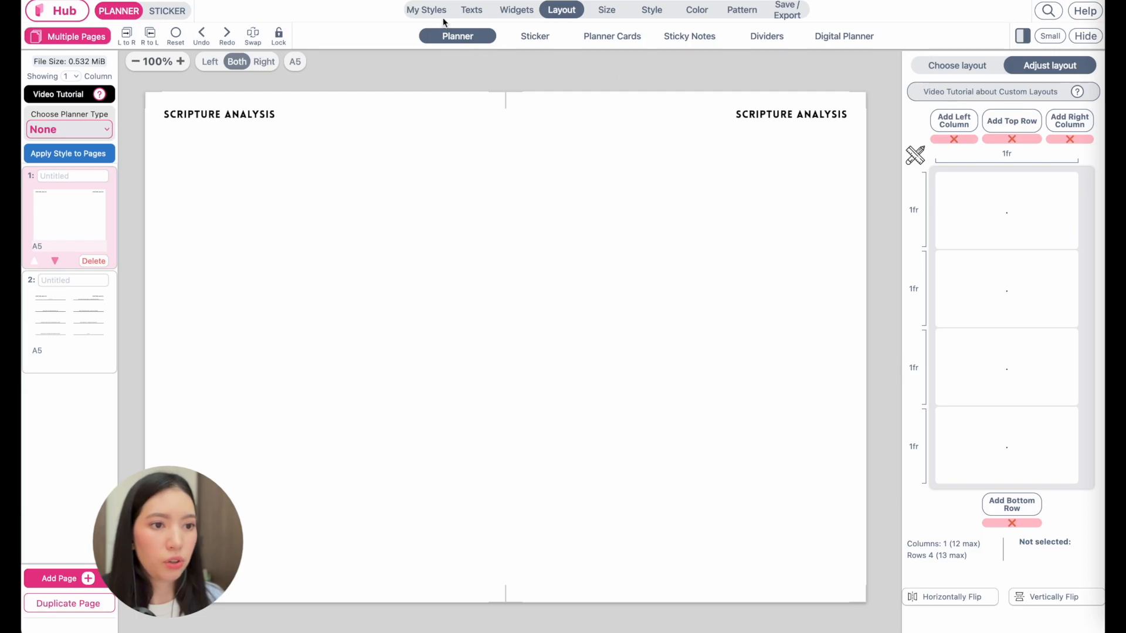
Step: Hide the H1 title on both pages of the first spread
click(469, 12)
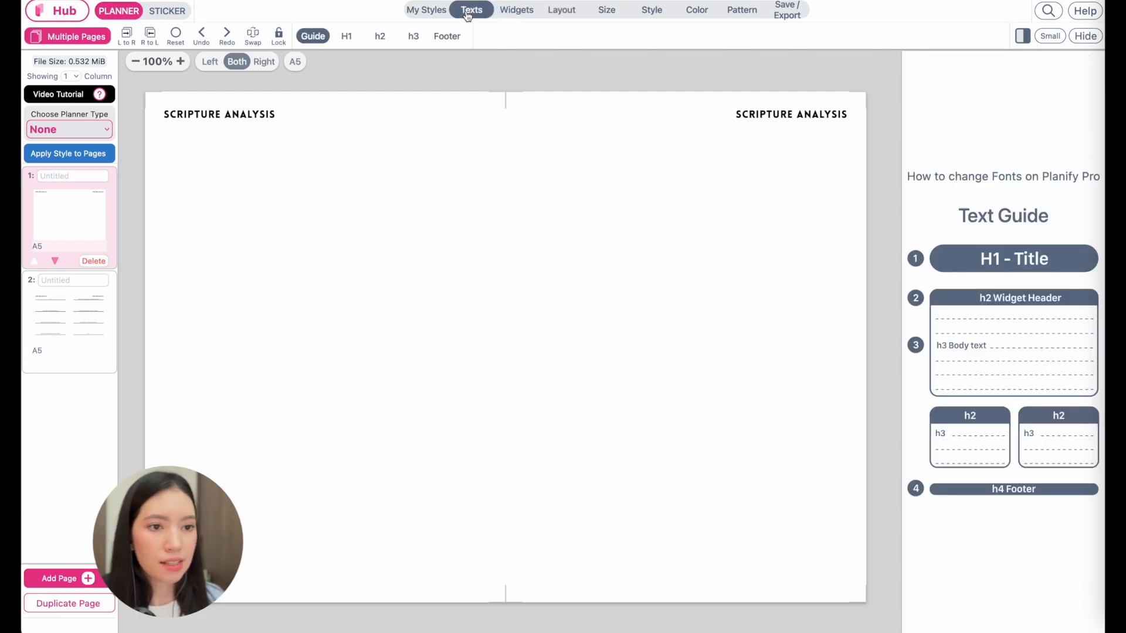
click(350, 39)
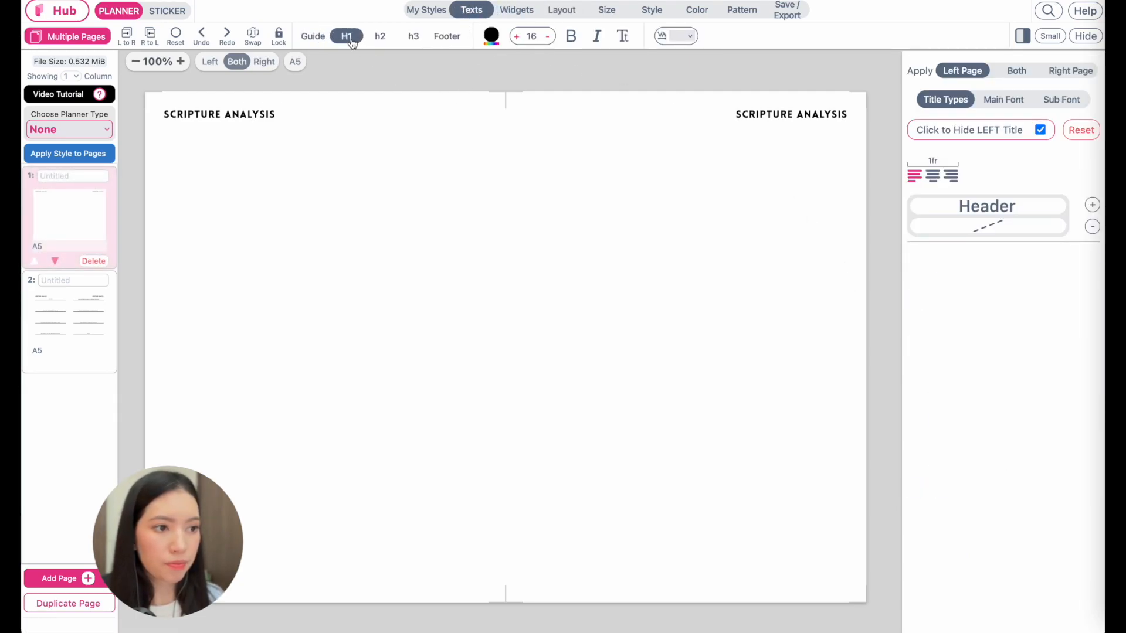
click(1017, 72)
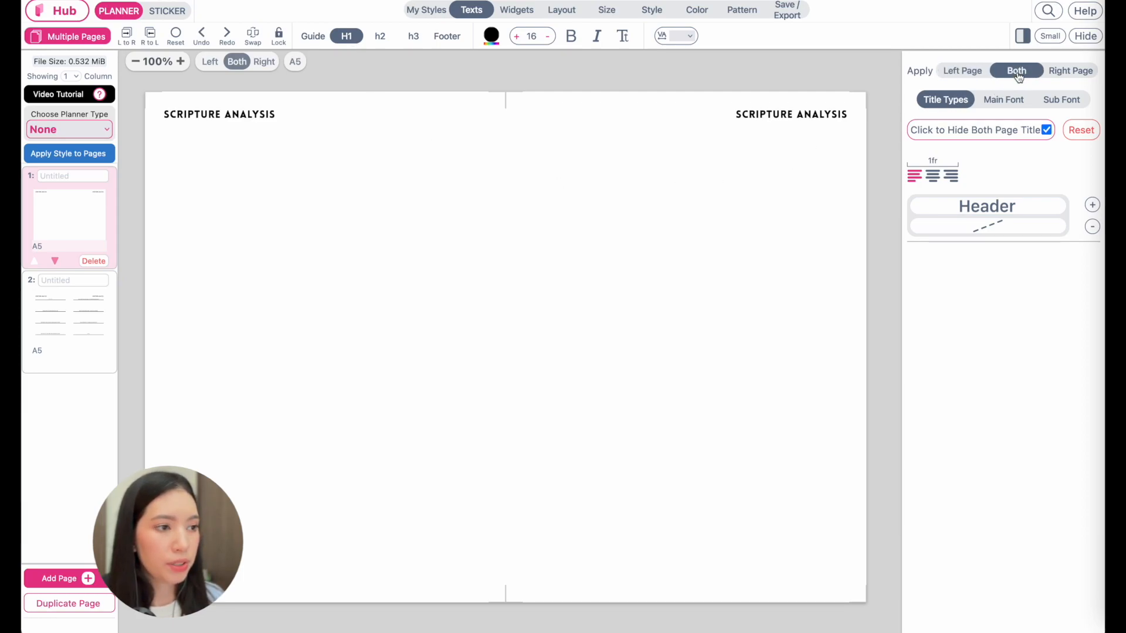
click(1046, 132)
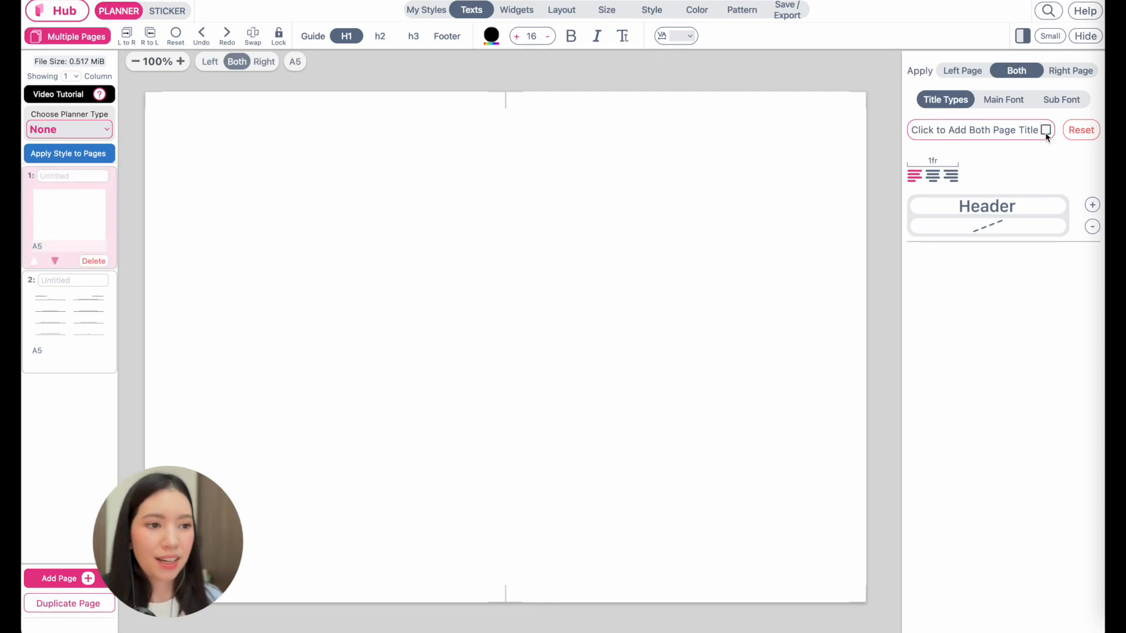
Step: Apply the RomaticFloral_3 pattern as the spread's background with Full coverage
click(749, 16)
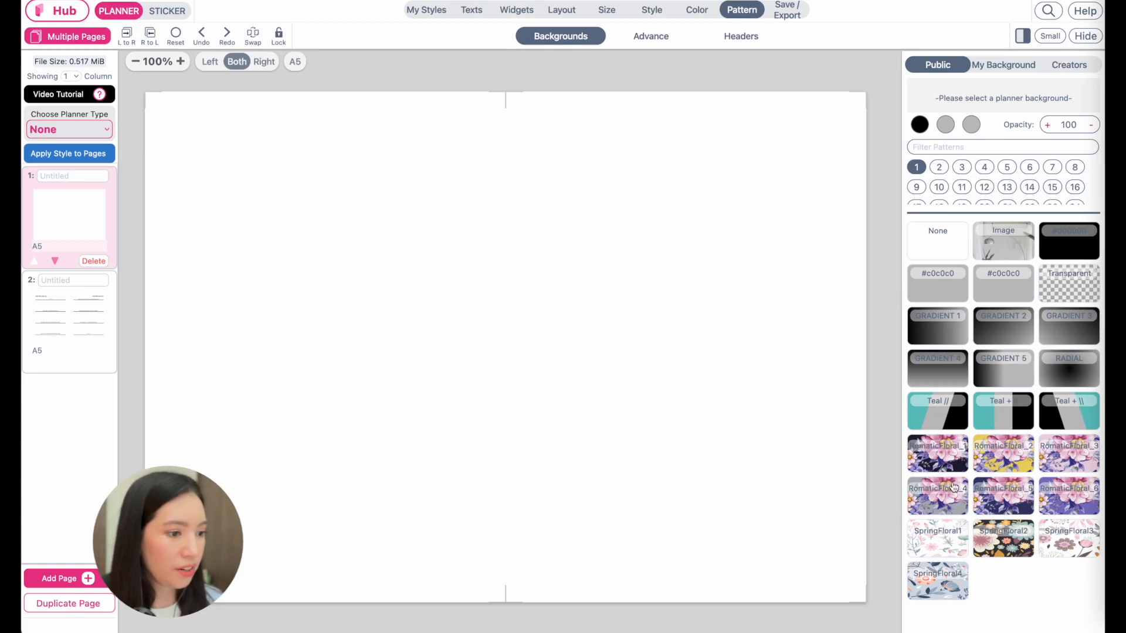
click(945, 465)
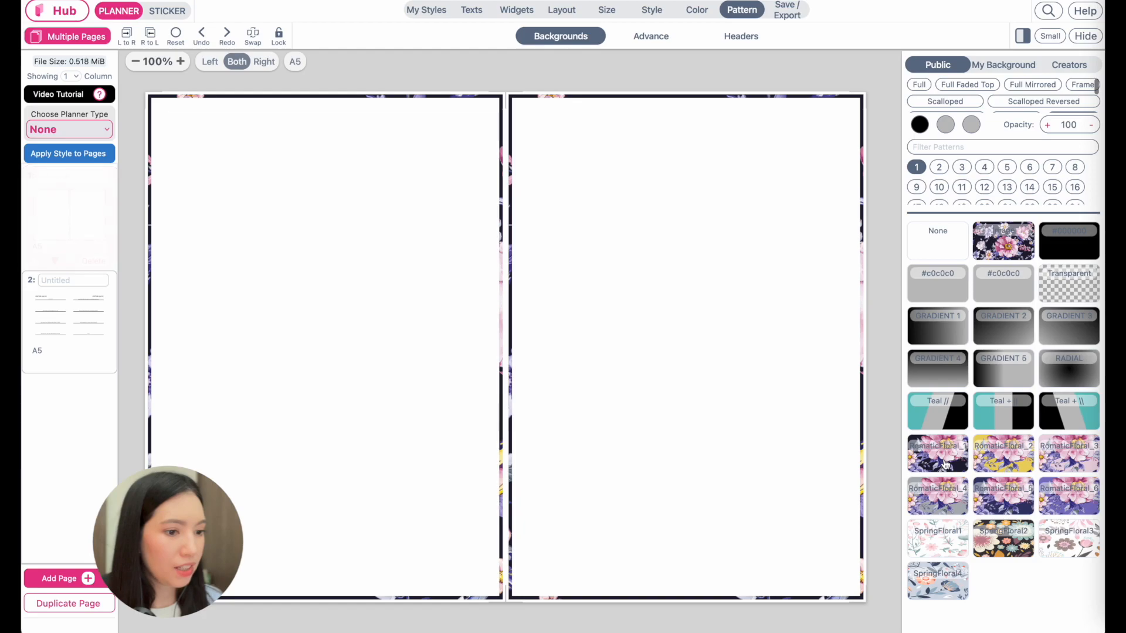
click(1007, 472)
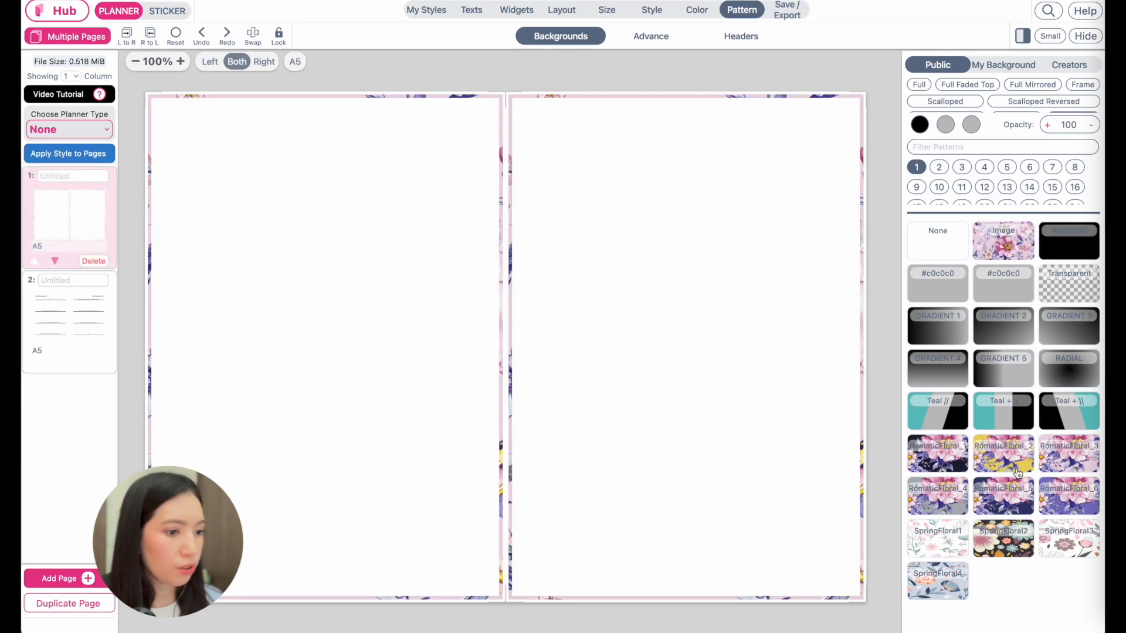
scroll(919, 88, right, 3)
scroll(920, 89, left, 3)
click(919, 86)
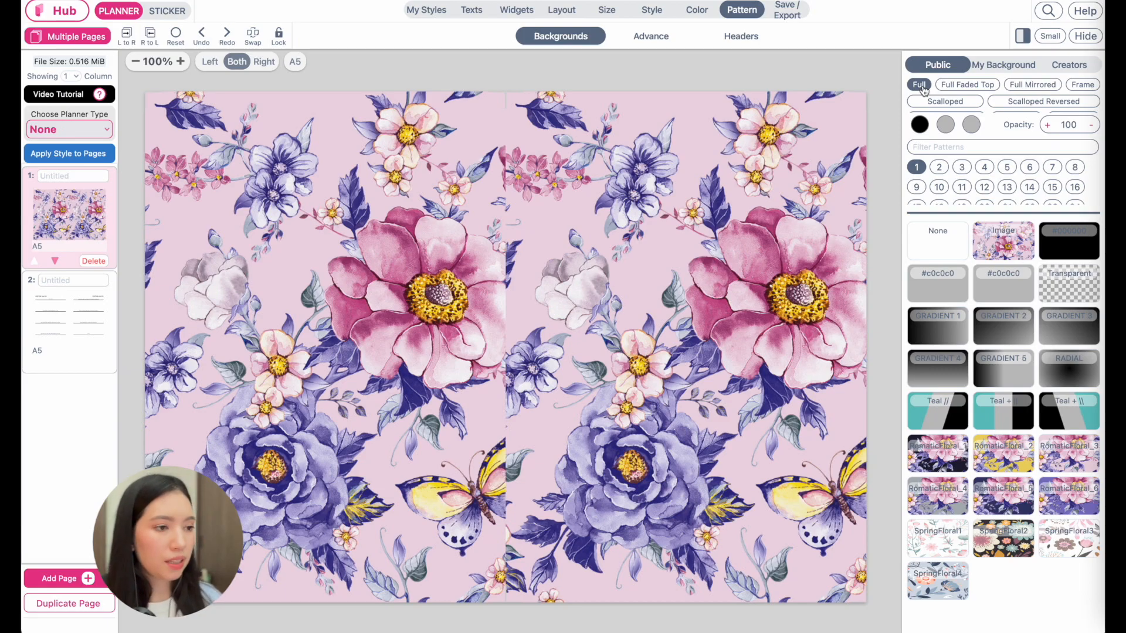
Step: Try other RomaticFloral patterns and SpringFloral4 as the spread's background
click(938, 464)
click(1003, 464)
click(1060, 469)
click(938, 494)
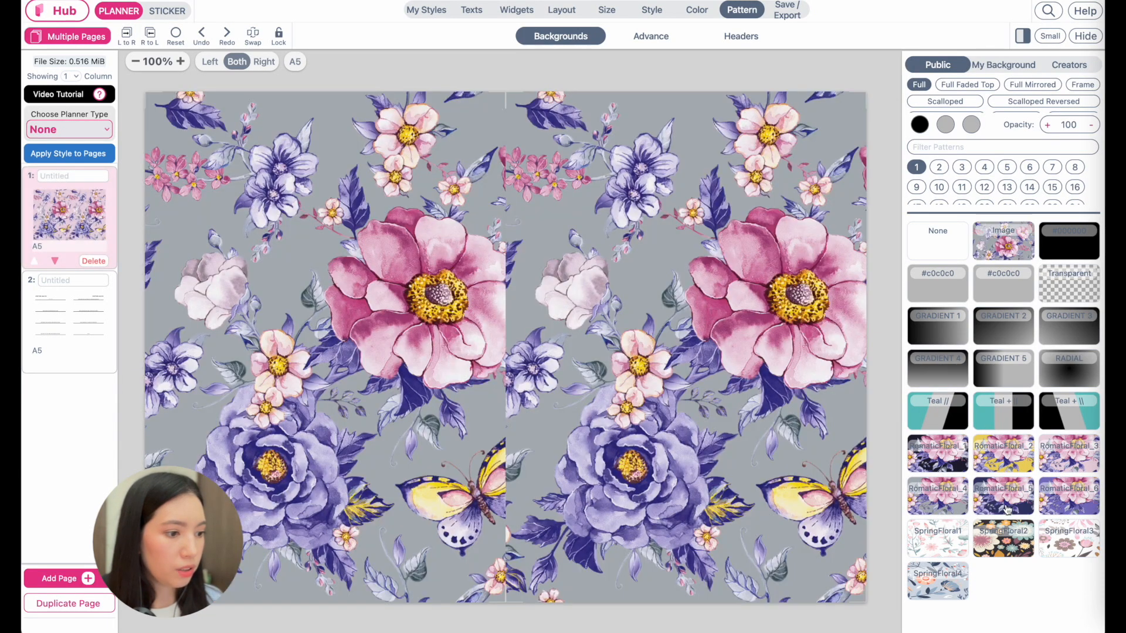
click(948, 578)
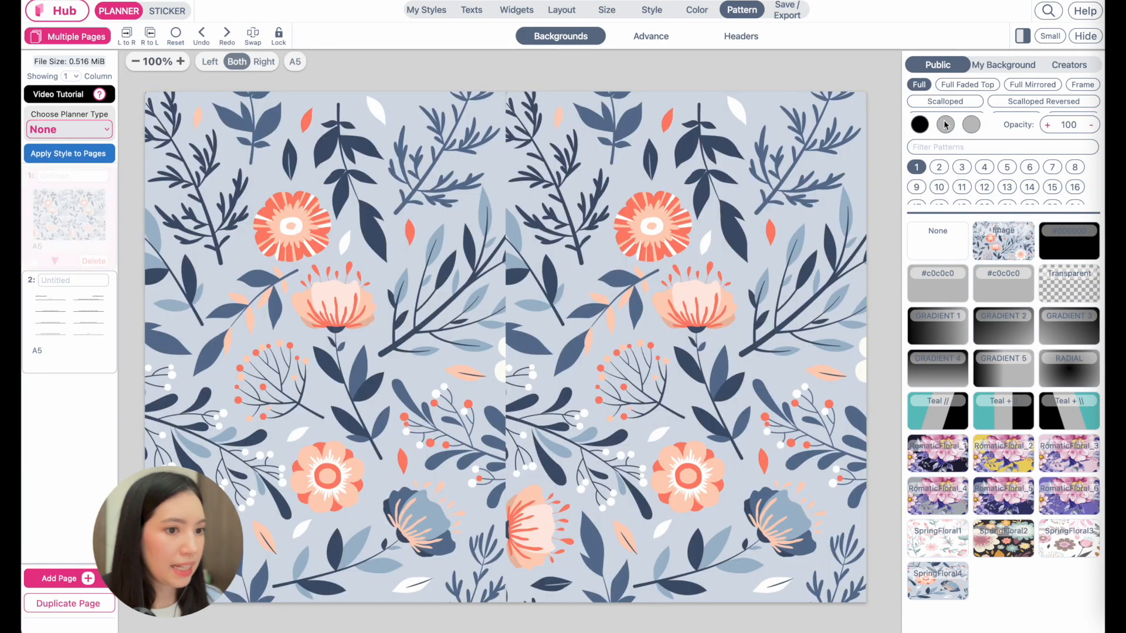
Step: Try the SpringFloral patterns from page 2 of the public pattern library as the spread's background
click(939, 168)
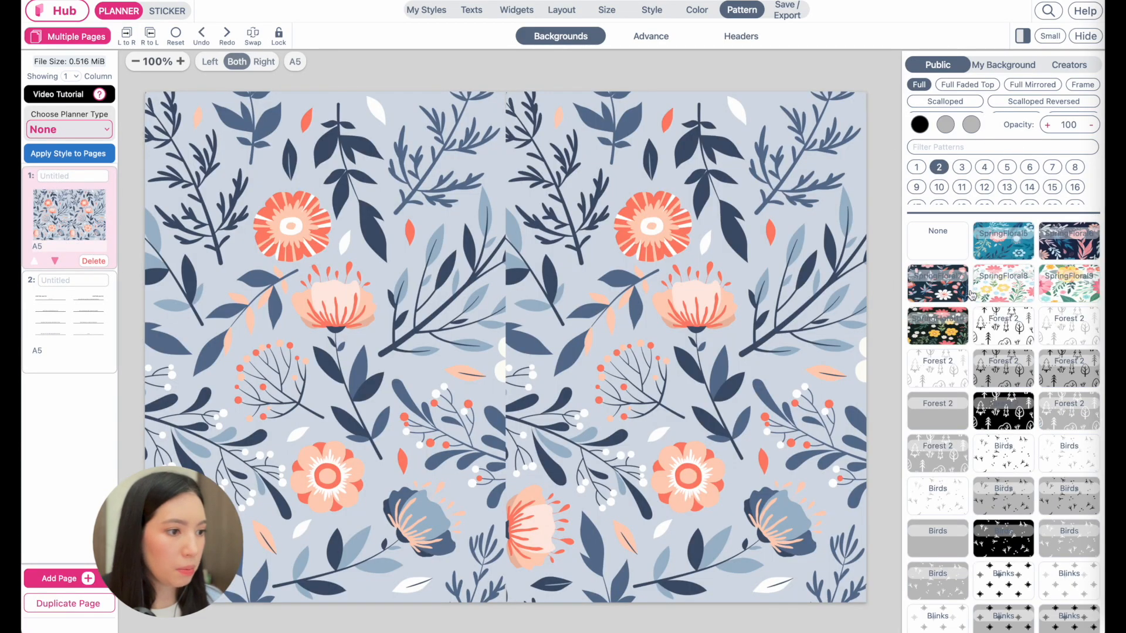
click(1003, 252)
scroll(1032, 250, down, 1)
click(1070, 247)
click(1068, 281)
click(1004, 283)
click(927, 285)
click(937, 317)
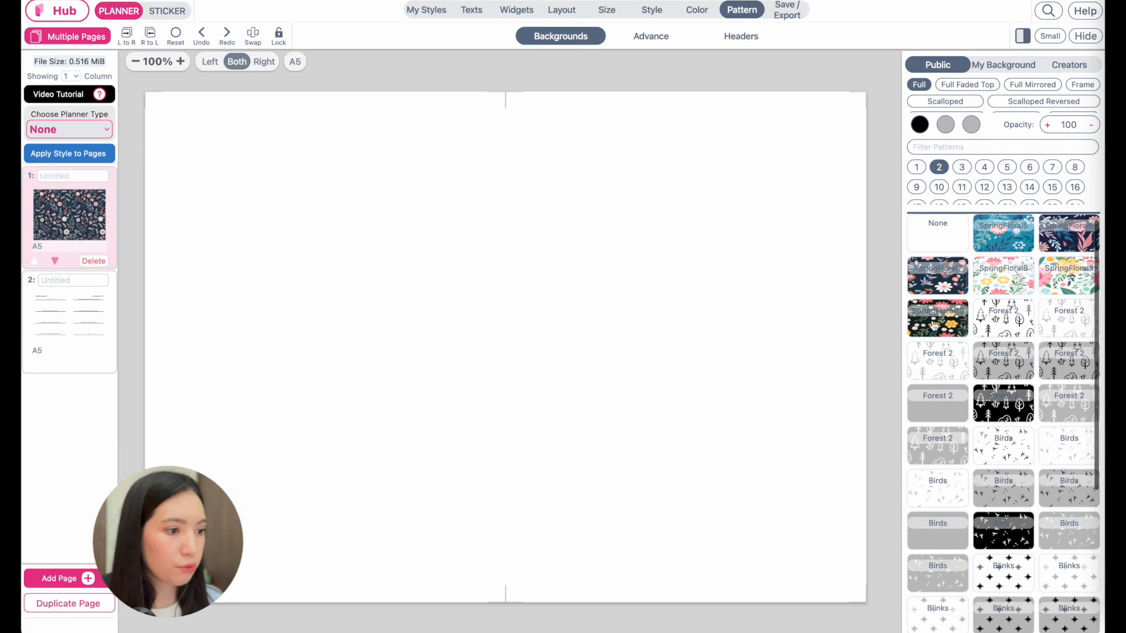
scroll(1018, 508, down, 4)
scroll(1018, 508, up, 4)
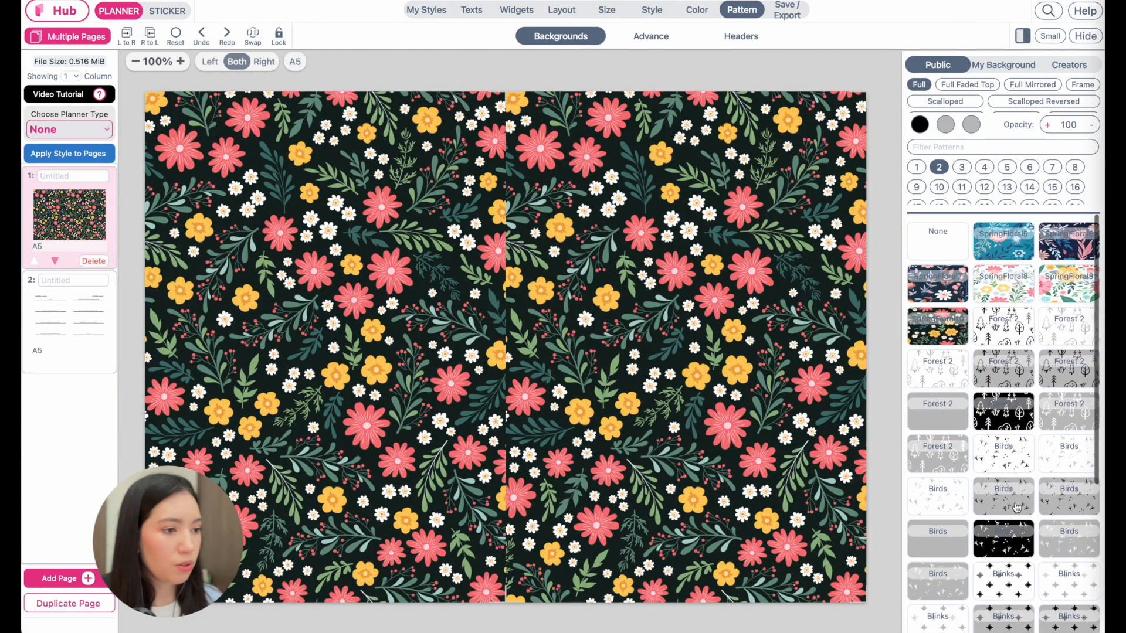
Step: Return to page 1 of the pattern library and set the spread's background to RomaticFloral_3
click(916, 167)
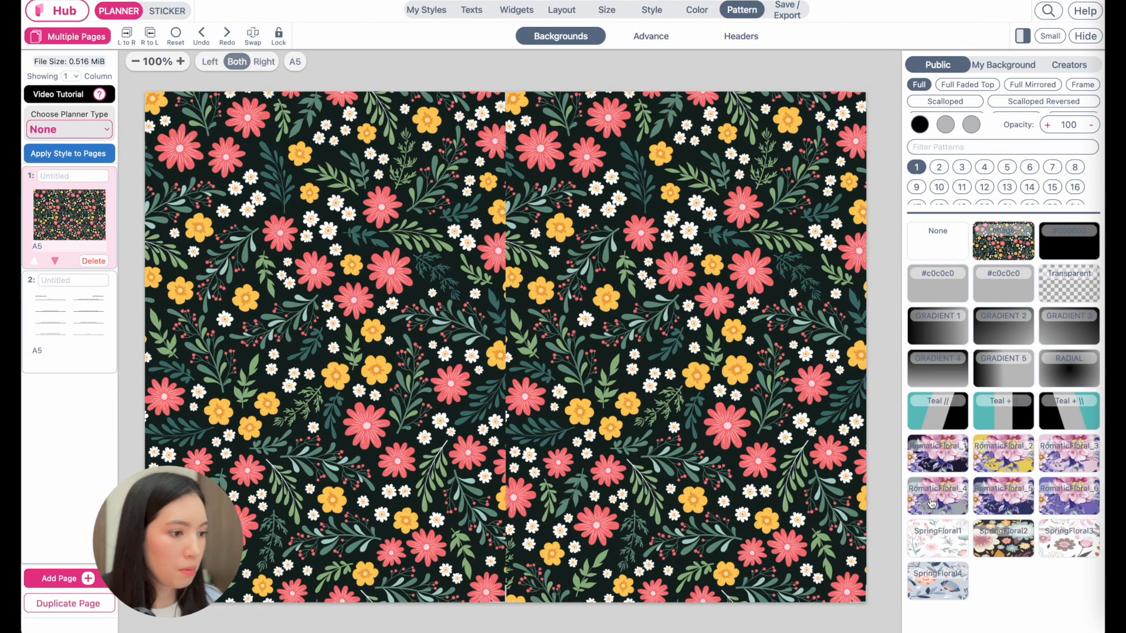
click(1056, 463)
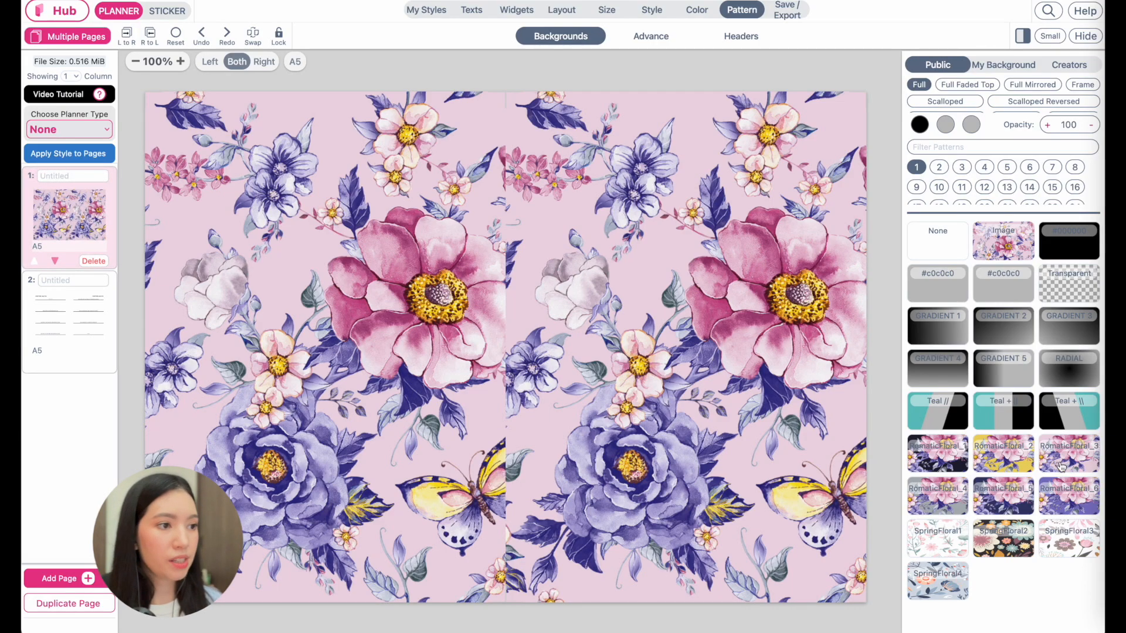
Step: Look through the personal background gallery and its upload option, then return to the public patterns
click(1006, 68)
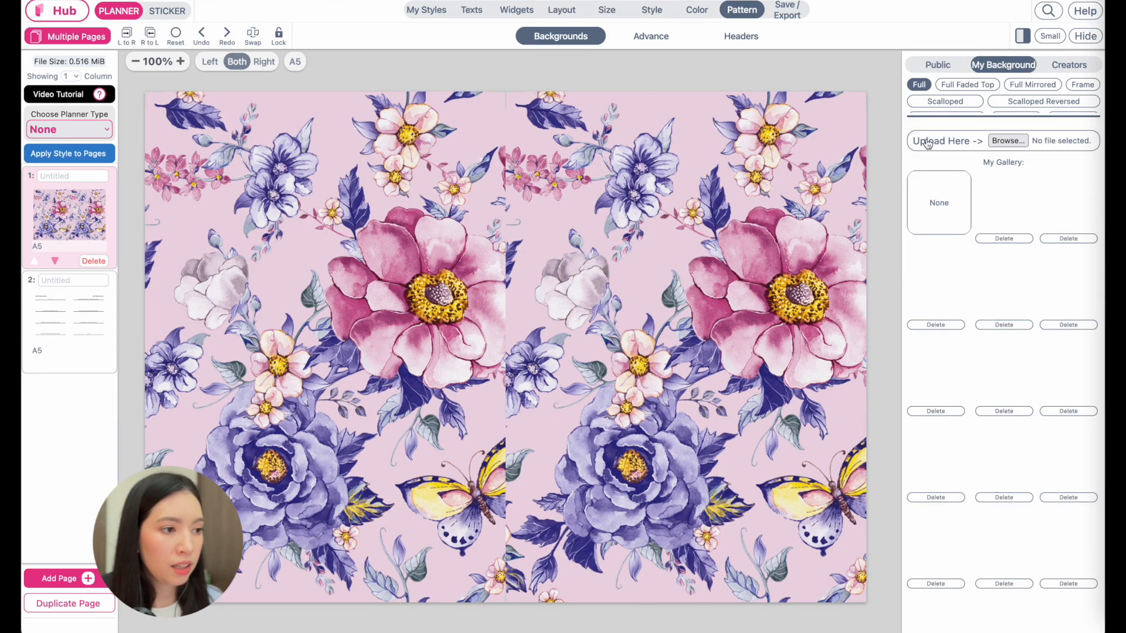
click(995, 142)
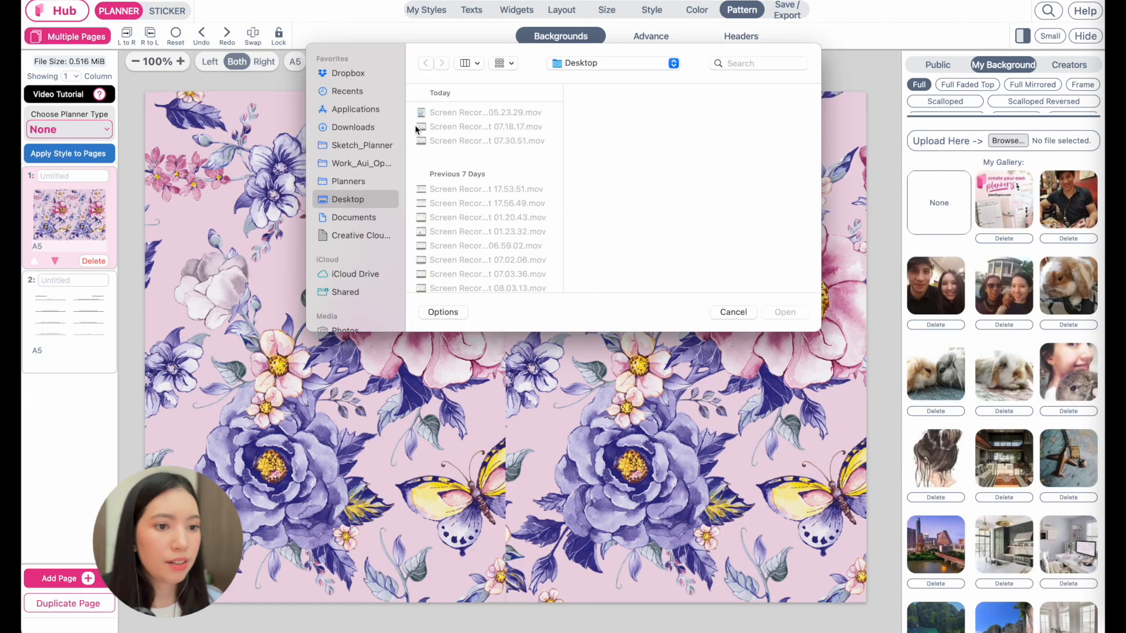
click(731, 312)
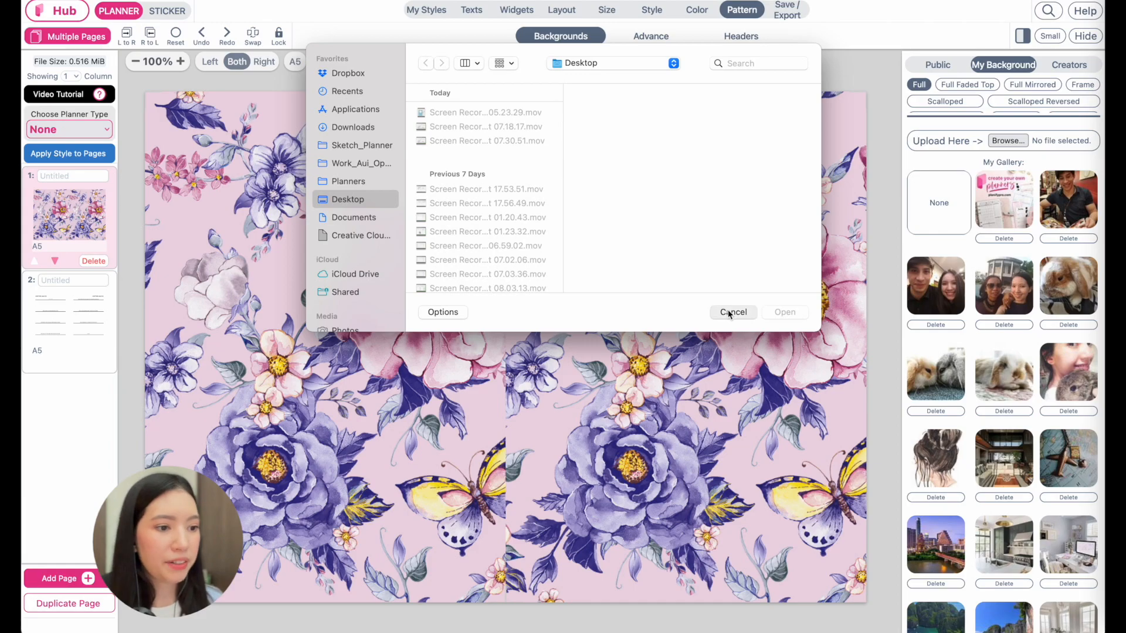
scroll(1002, 415, down, 7)
scroll(1003, 415, down, 15)
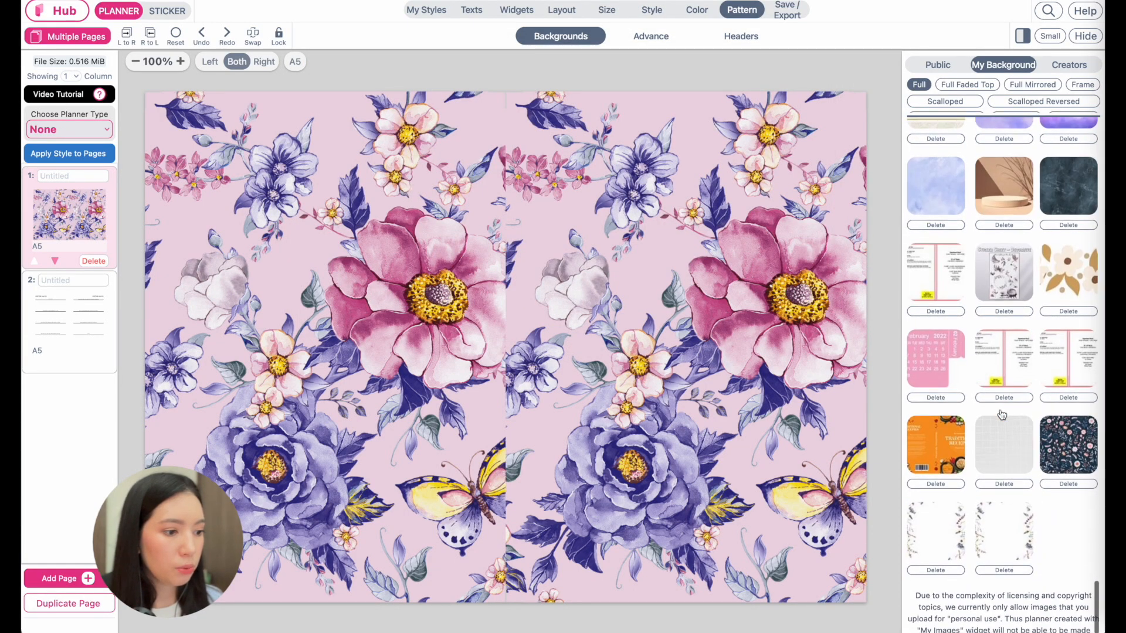
scroll(1002, 422, down, 1)
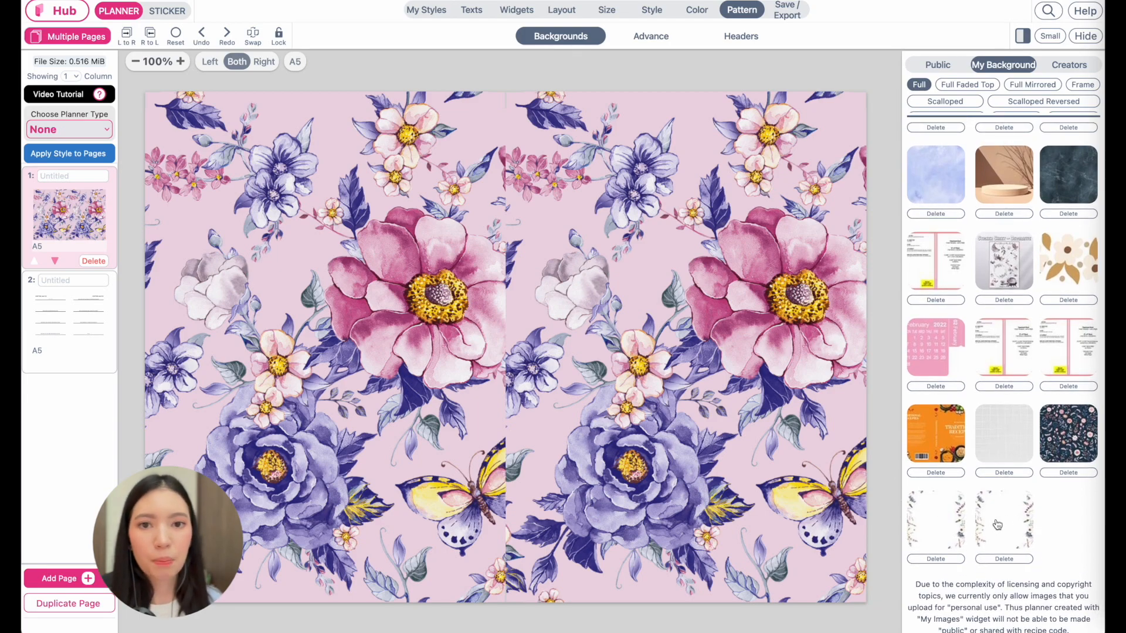
click(936, 62)
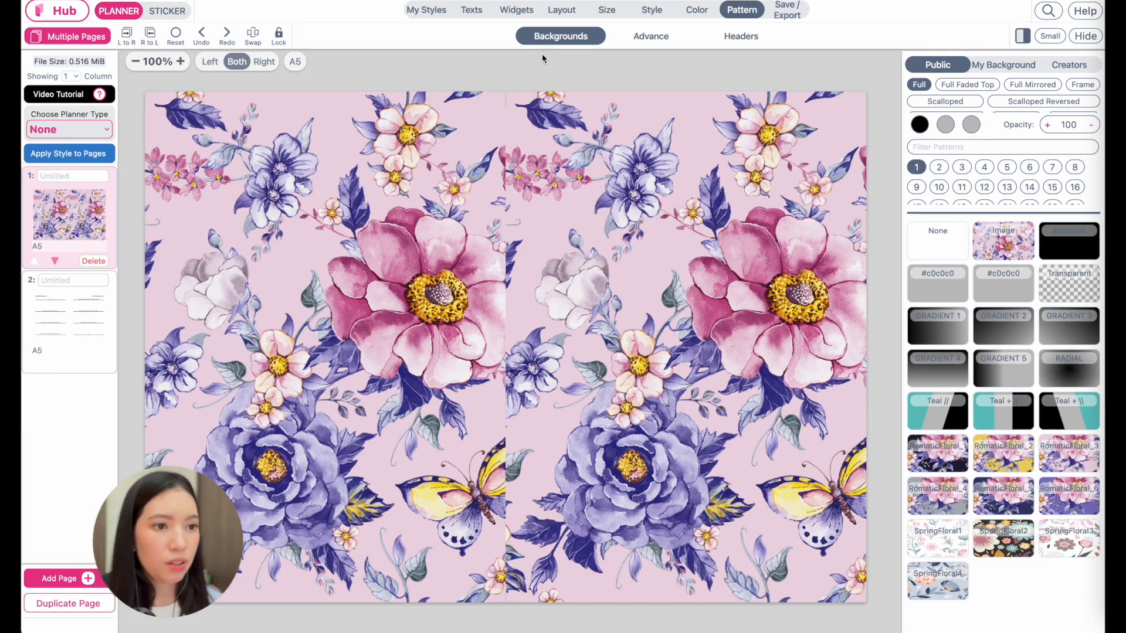
Step: Apply the Cover layout with a single box in the upper part of the right page
click(563, 11)
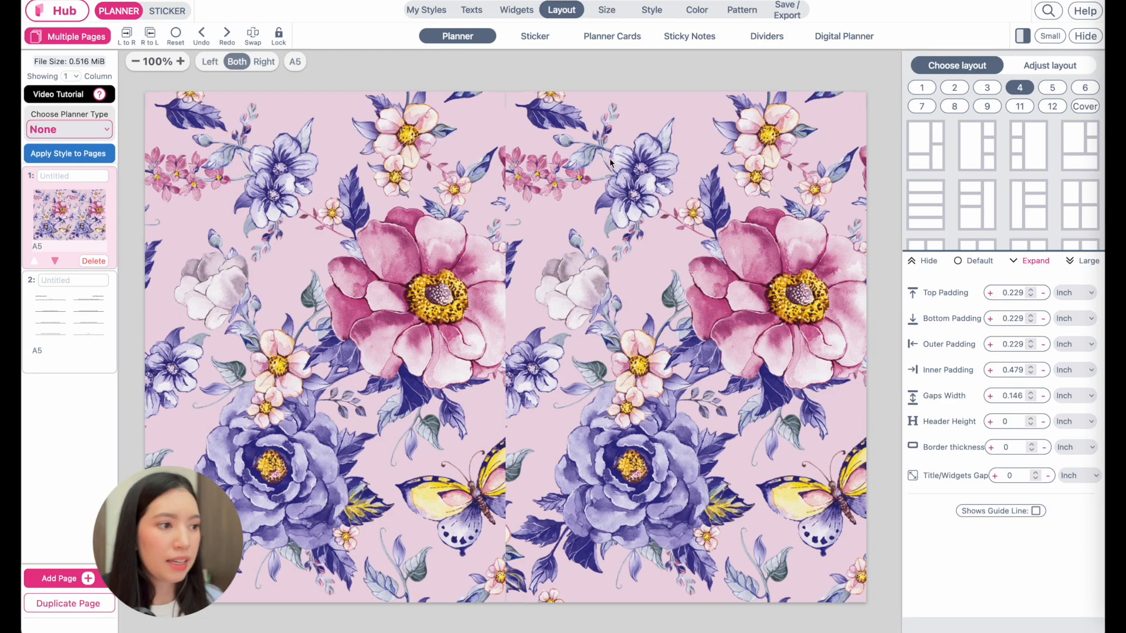
click(1086, 108)
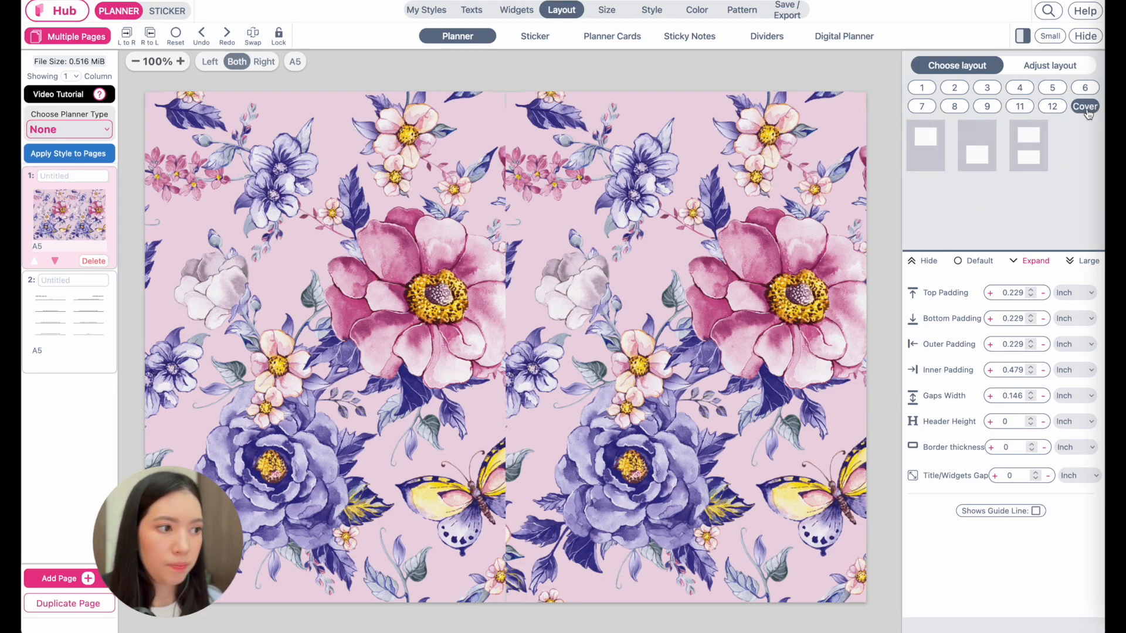
click(926, 146)
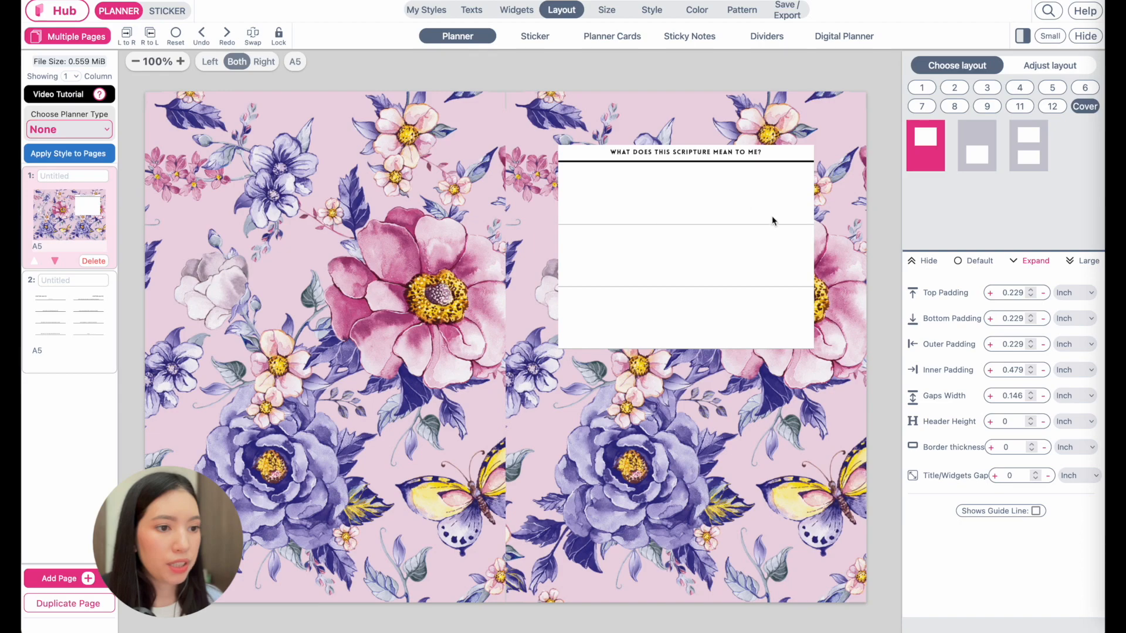
Step: Select the cover box on the right page and filter the available stickers to the Geometric category
click(724, 188)
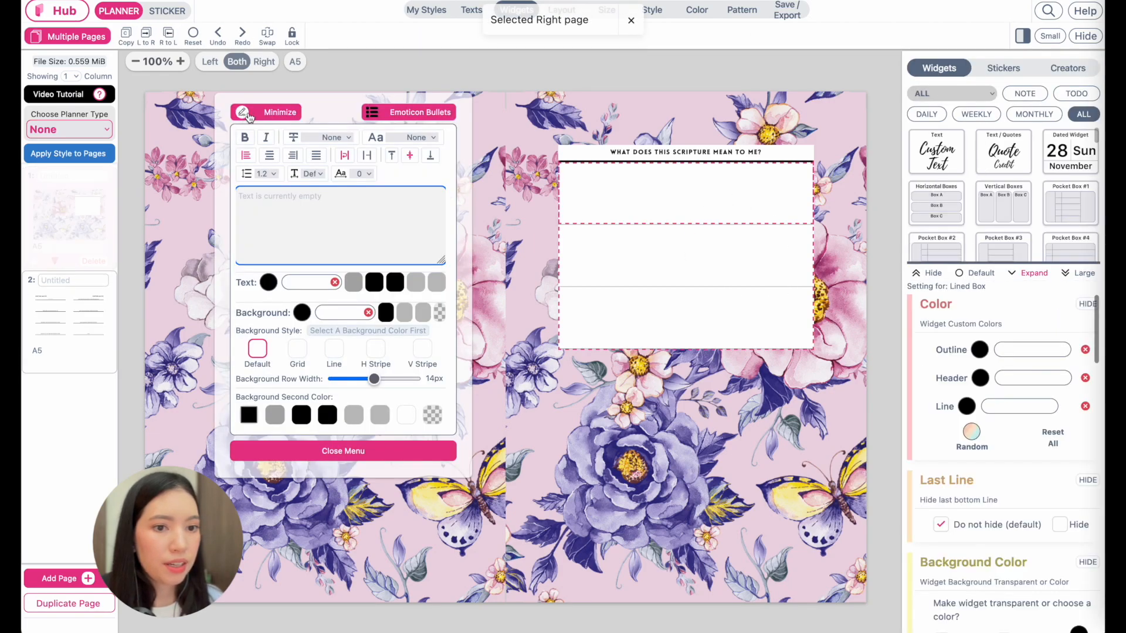
click(245, 115)
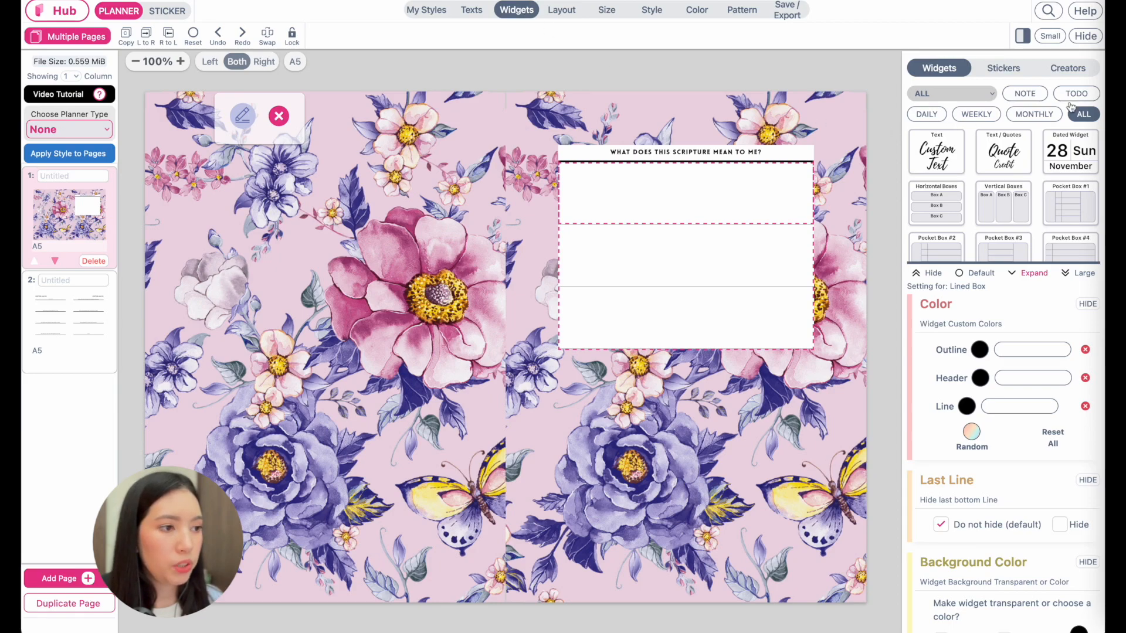
click(1007, 69)
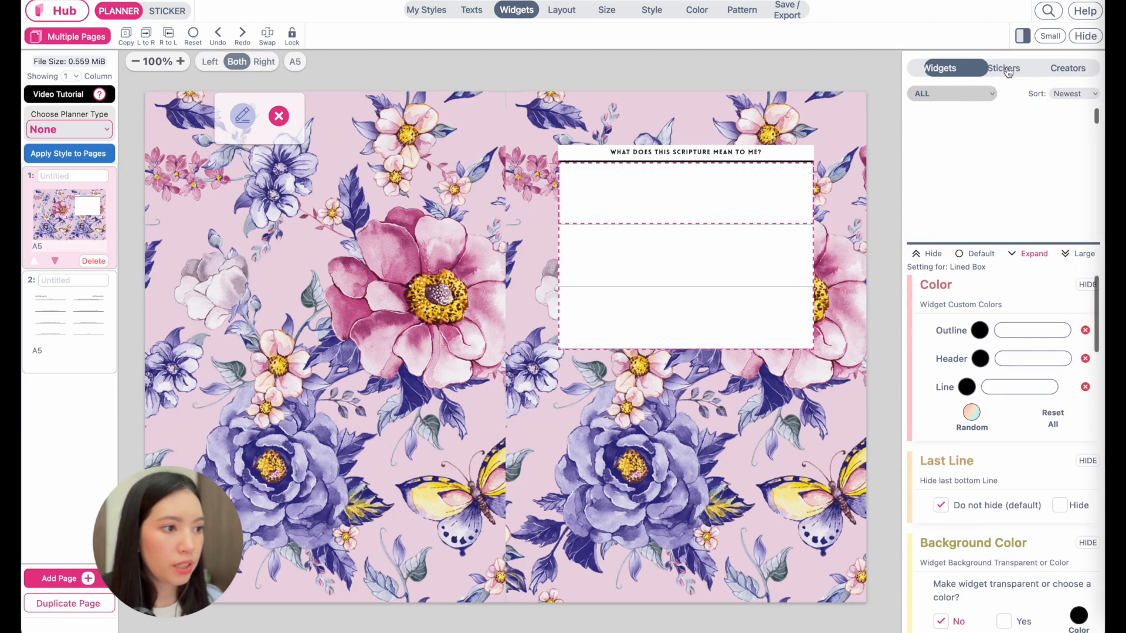
click(959, 93)
text(gem)
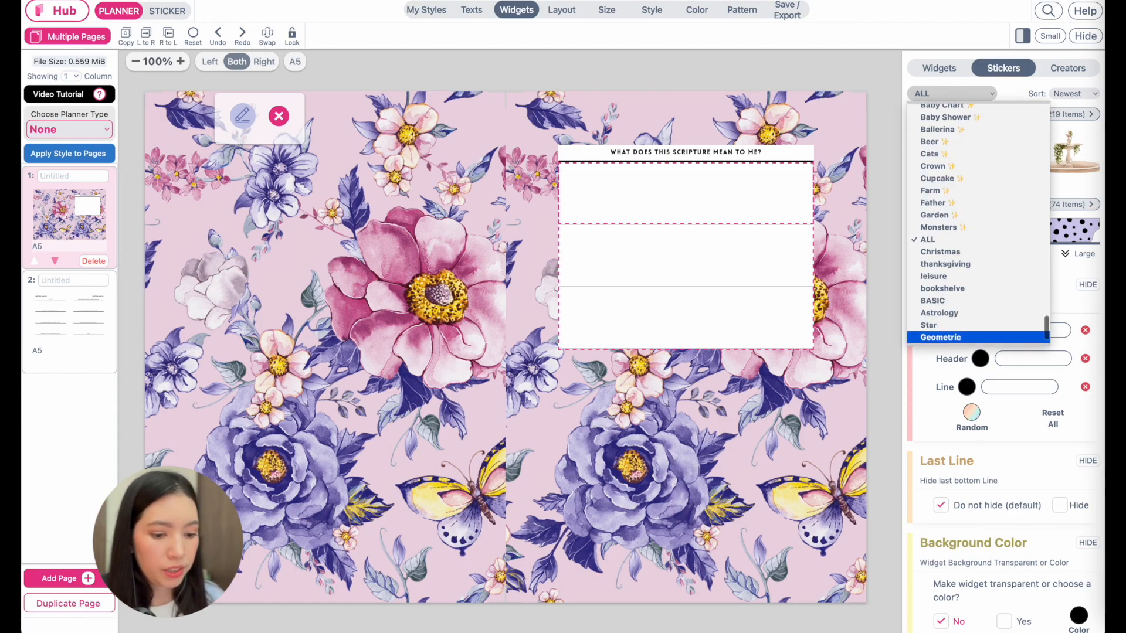
text(o)
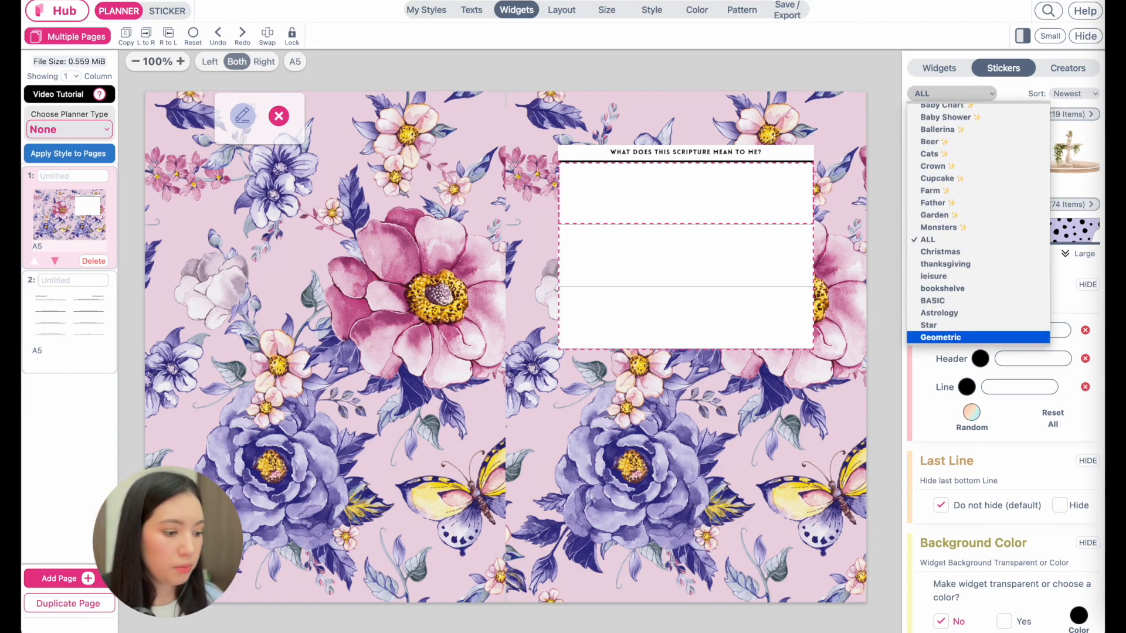
key(Return)
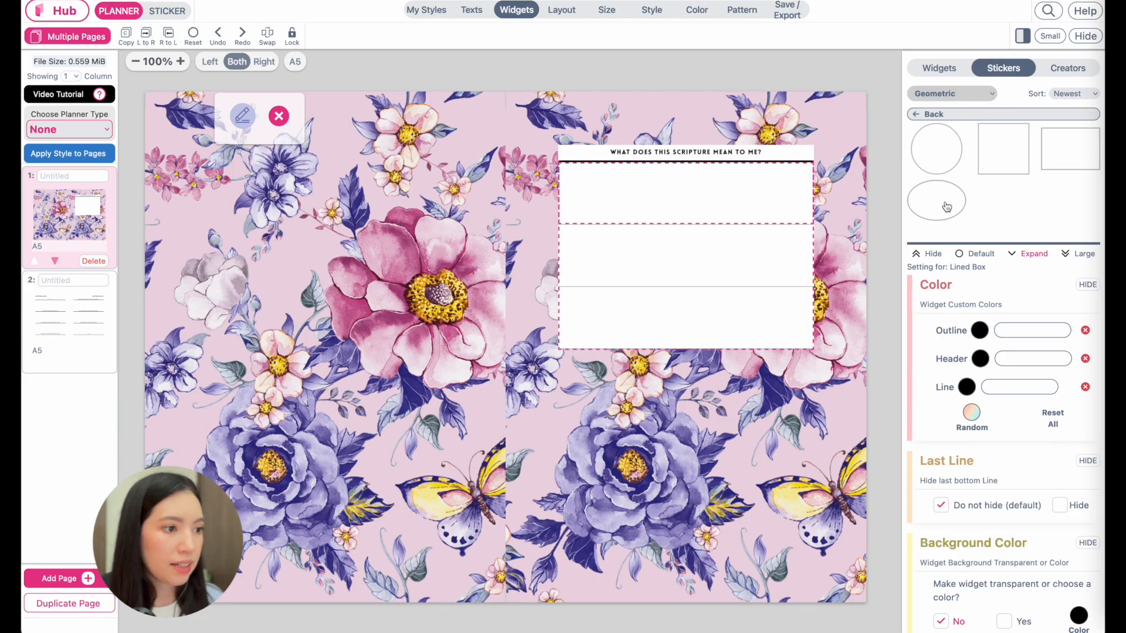
Step: Try the square, rectangle and ellipse shapes in the cover box, and settle on the circle
click(940, 156)
click(1003, 163)
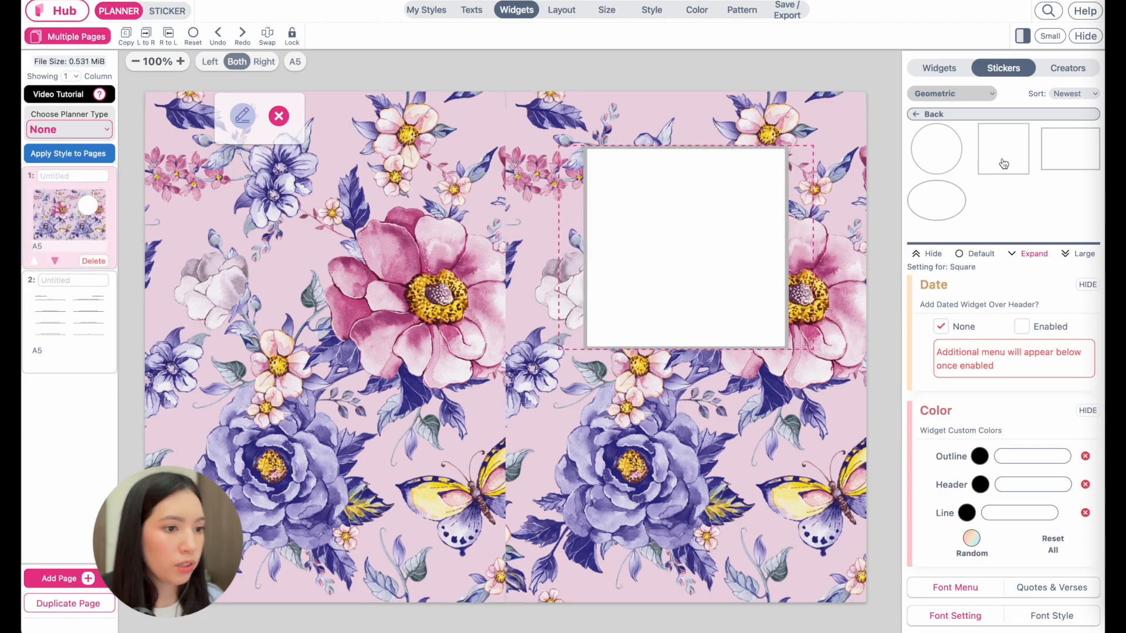
click(1079, 154)
click(934, 204)
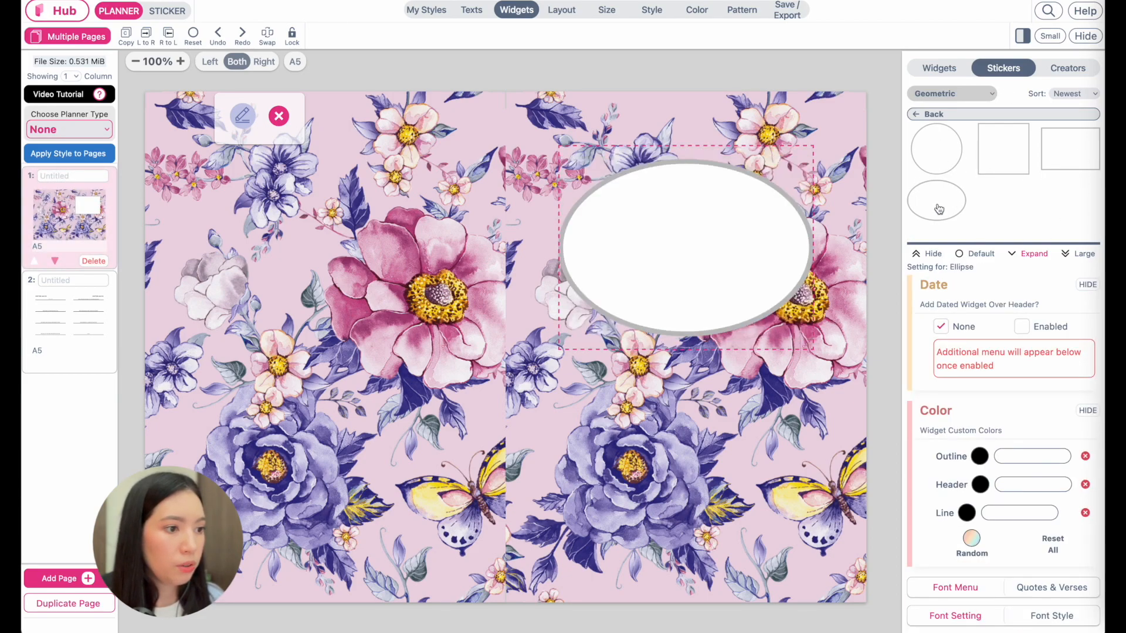
click(991, 166)
click(938, 146)
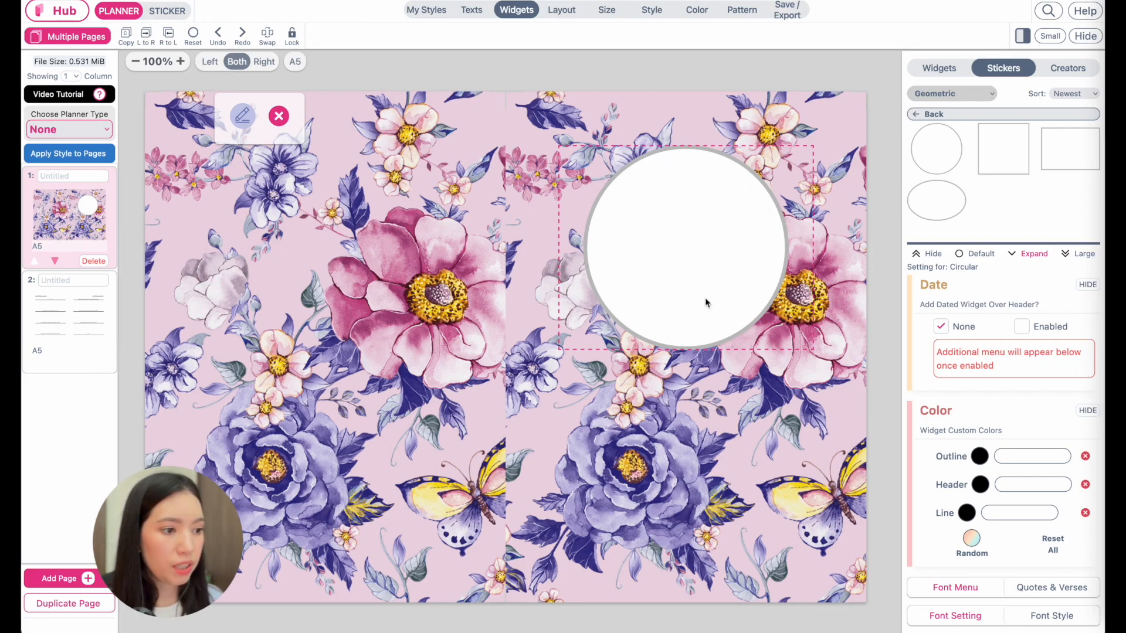
Step: Set the circle's line color to dark blue #2A2678, sampled from the floral background
scroll(1025, 503, down, 2)
click(967, 469)
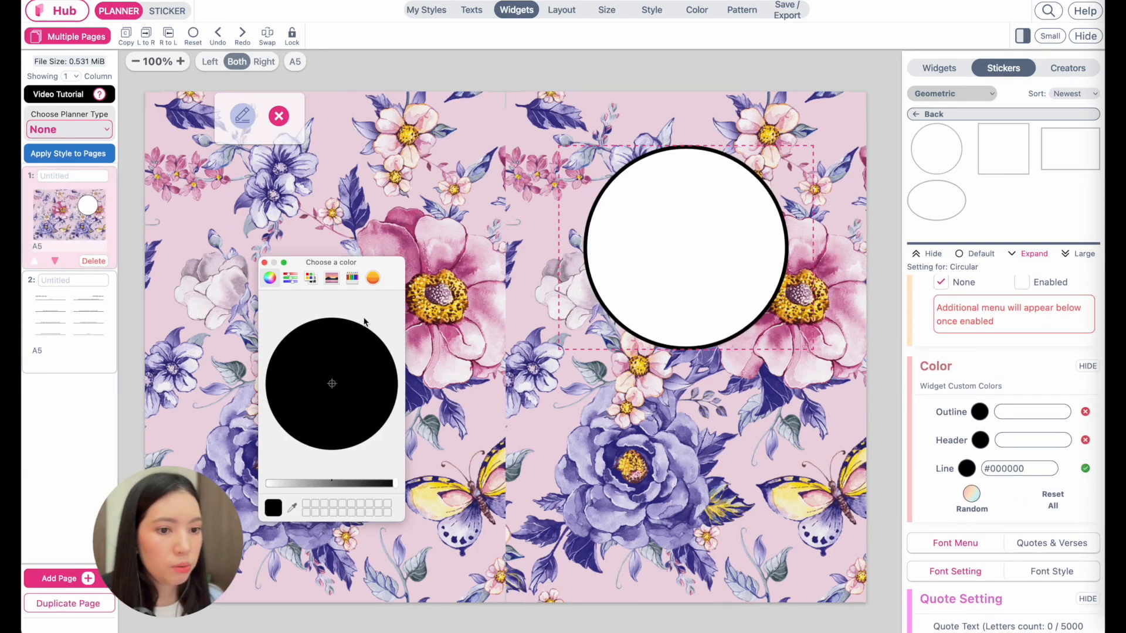
click(351, 278)
click(301, 375)
click(305, 427)
click(352, 427)
click(362, 384)
click(317, 375)
click(293, 509)
click(606, 461)
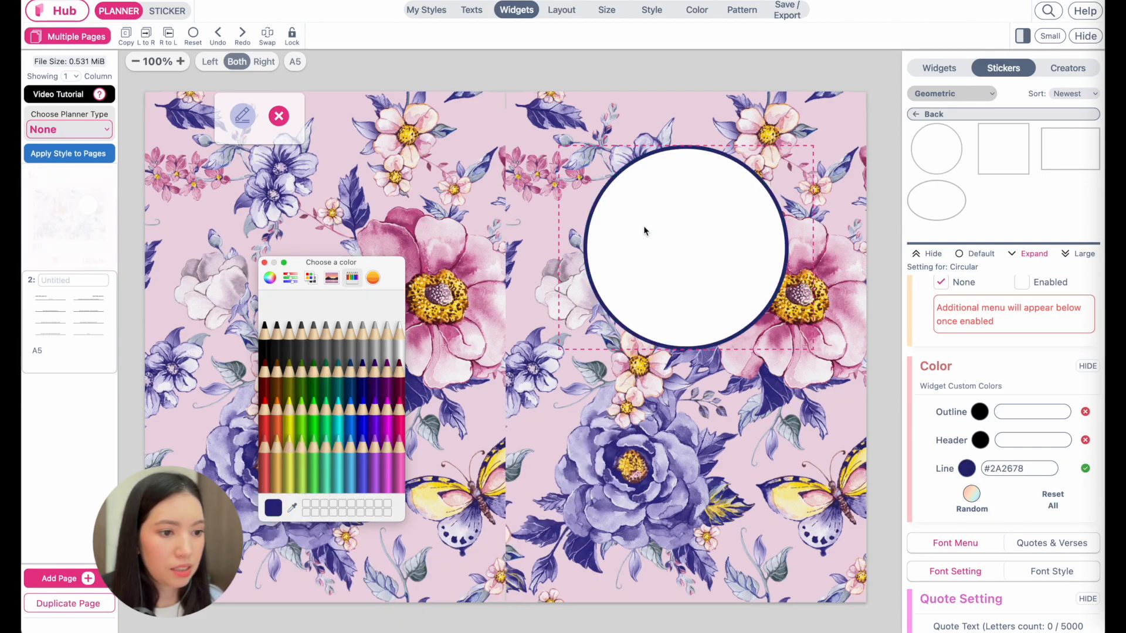
click(265, 263)
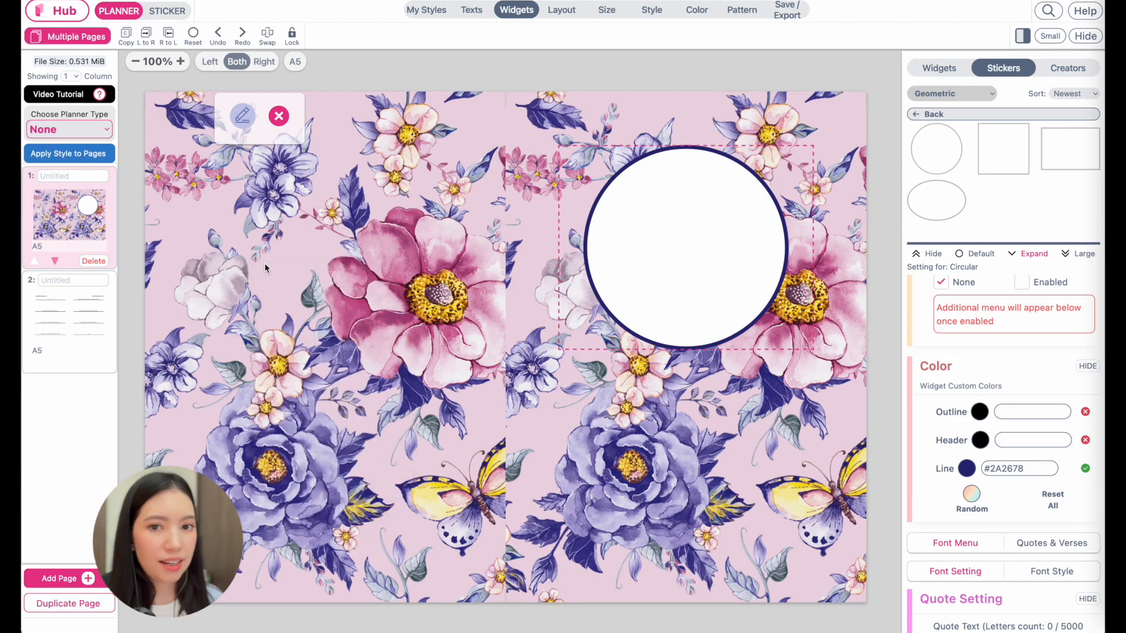
Step: Add a custom text sticker, move it into the white circle, enlarge its box and center it
click(168, 13)
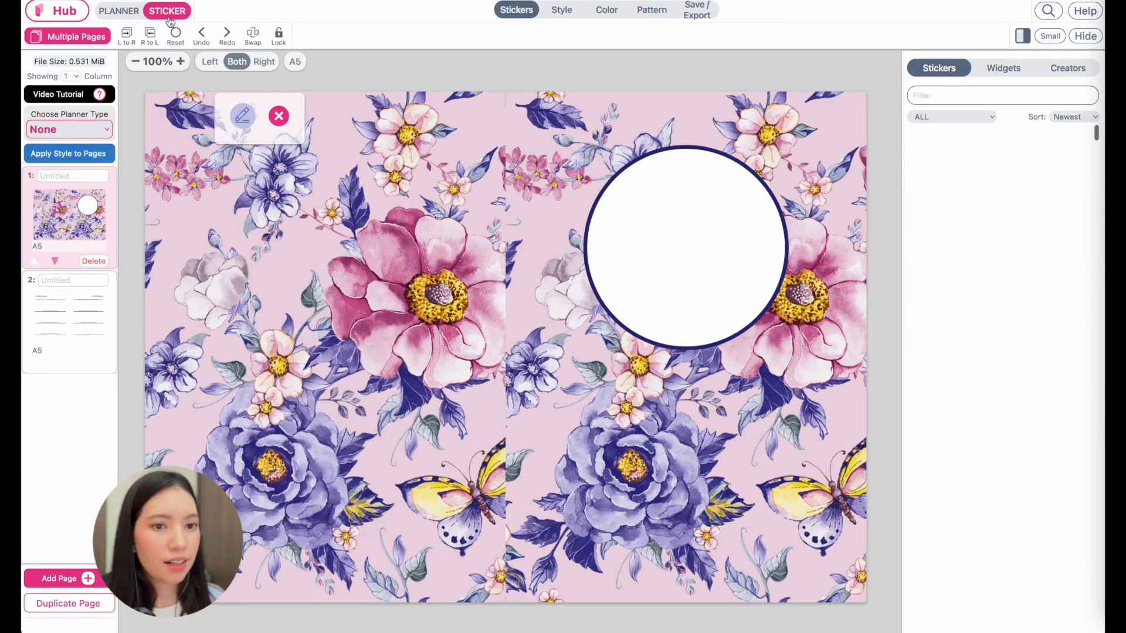
click(1004, 70)
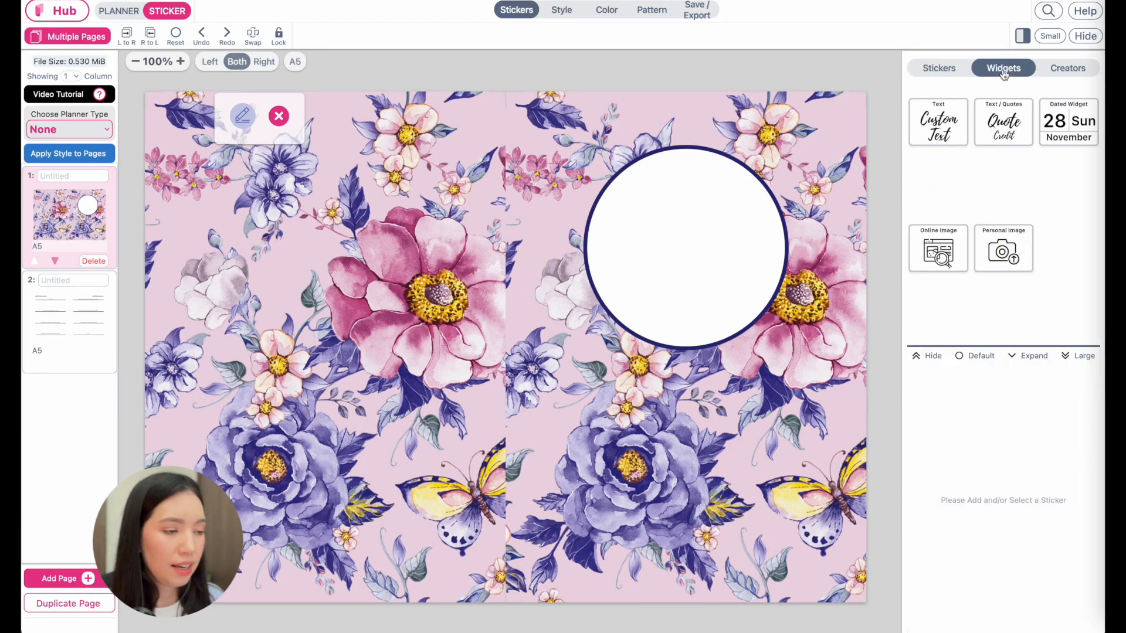
click(945, 134)
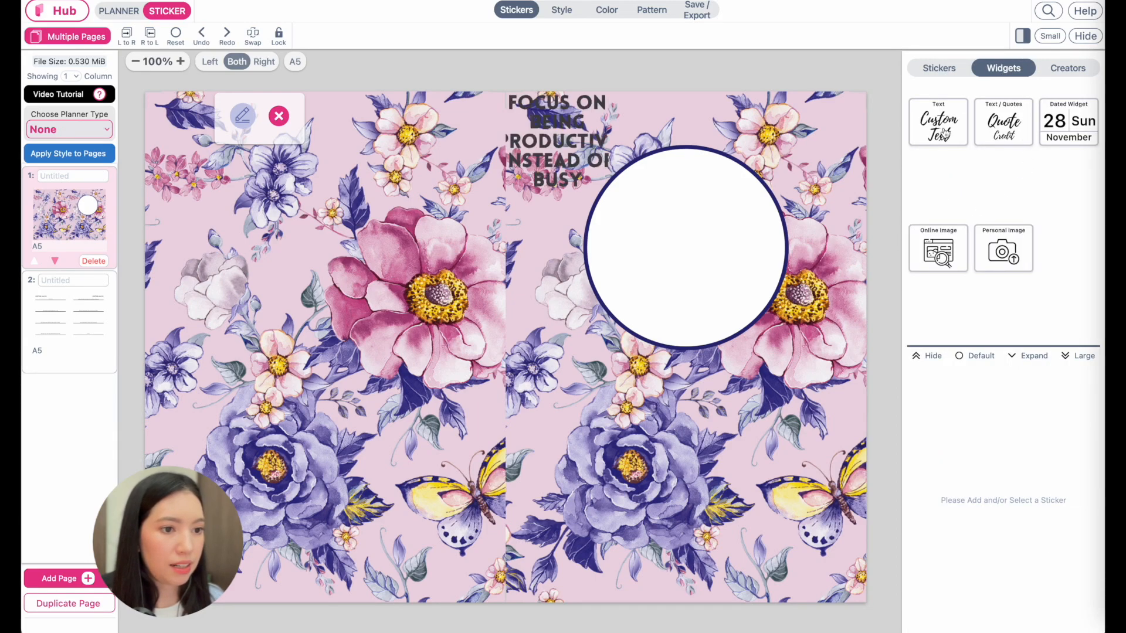
click(578, 142)
drag(565, 122, 678, 219)
drag(721, 289, 752, 308)
drag(723, 236, 721, 240)
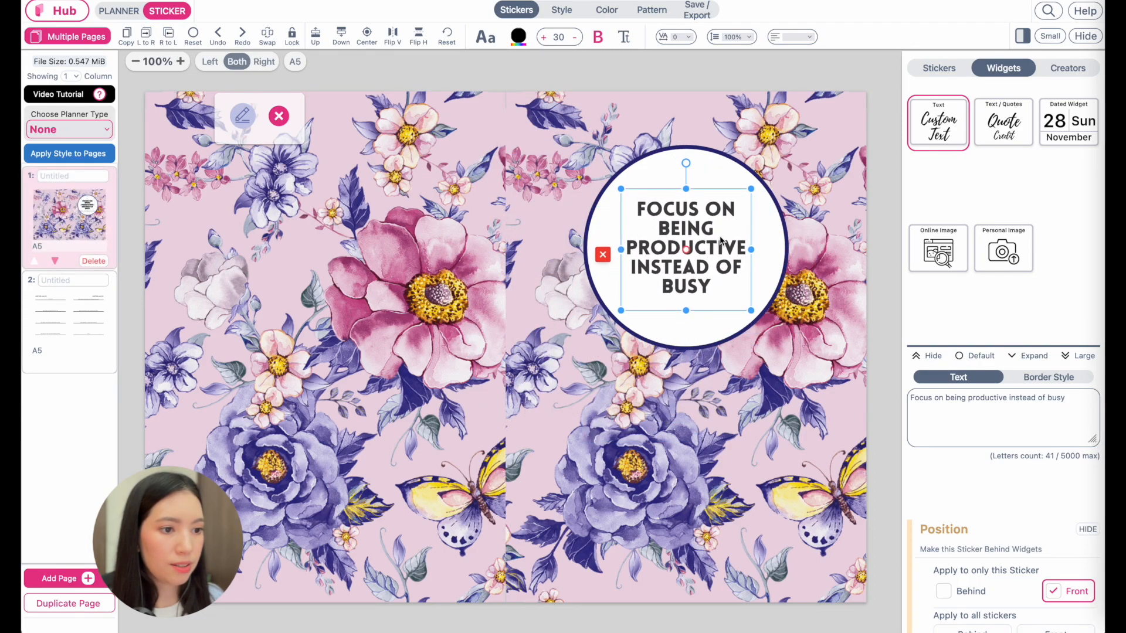
Step: Replace the sticker's placeholder text with "Scripture Journal"
drag(1067, 398, 855, 399)
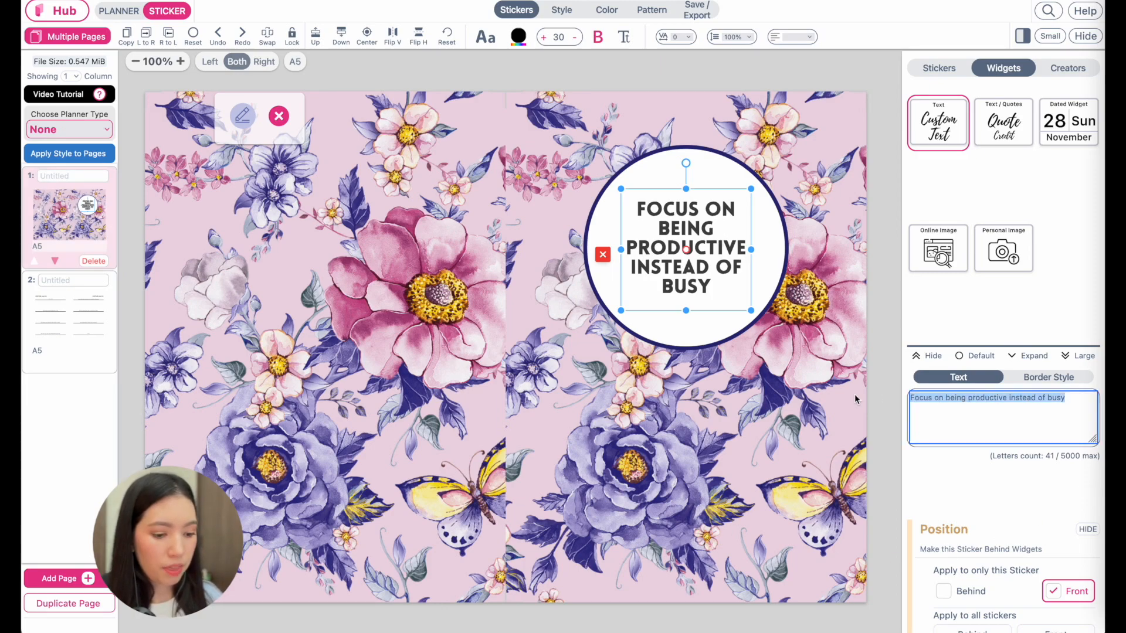
text(Sc)
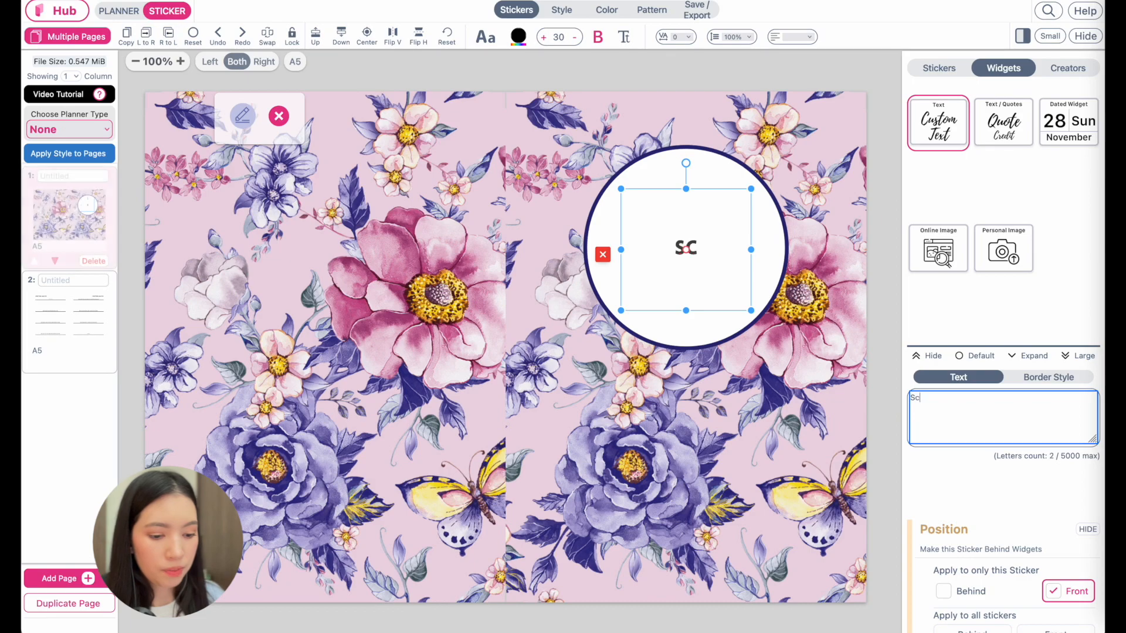
text(ripture)
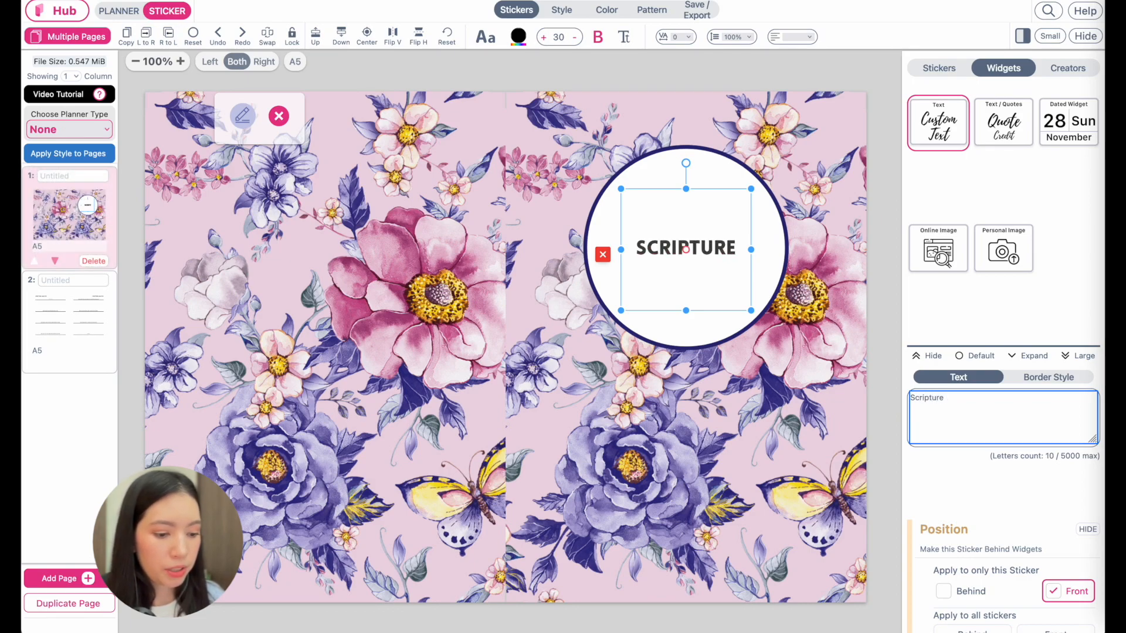
text( Journal)
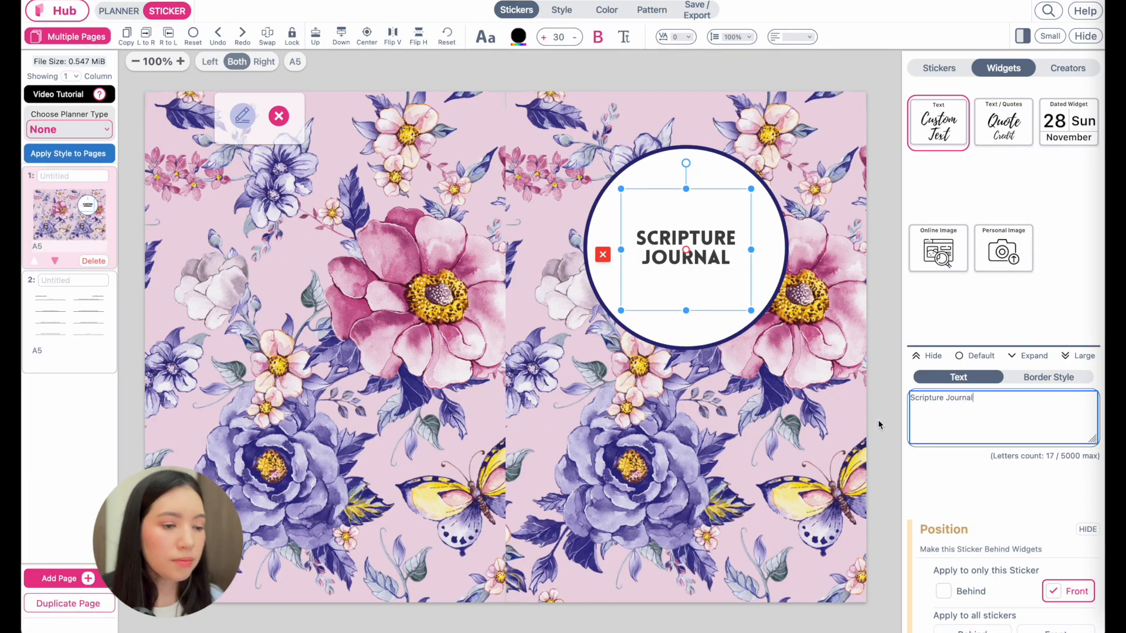
Step: Try the Angelia-Regular and Barkley script fonts on the cover title and settle on Allison-Regular
click(485, 38)
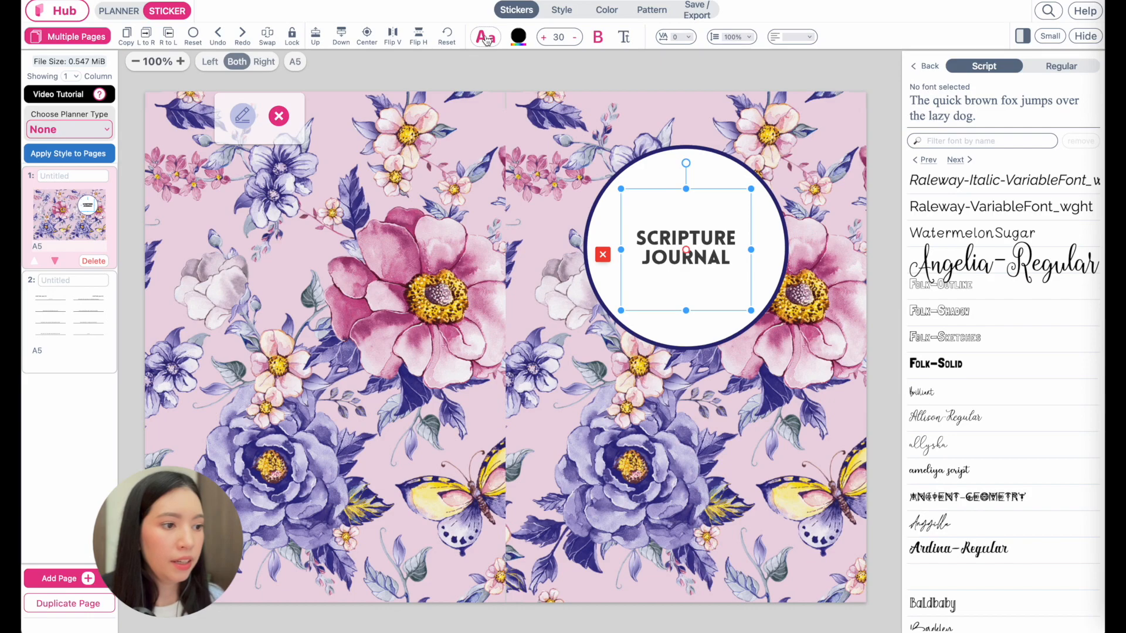
click(978, 199)
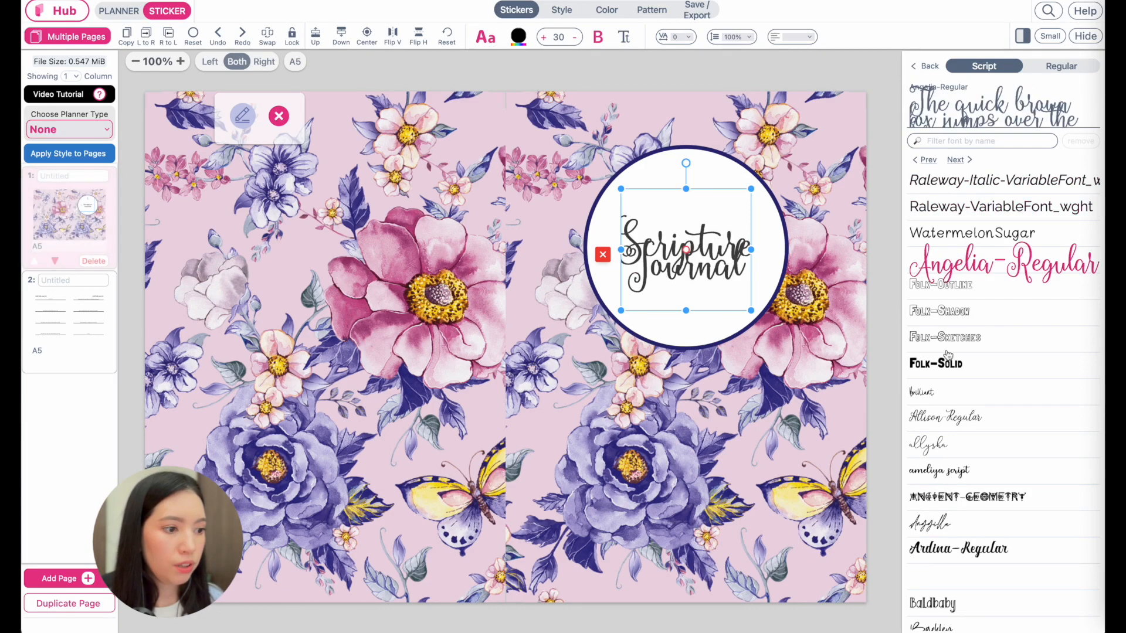
click(945, 417)
scroll(938, 516, down, 3)
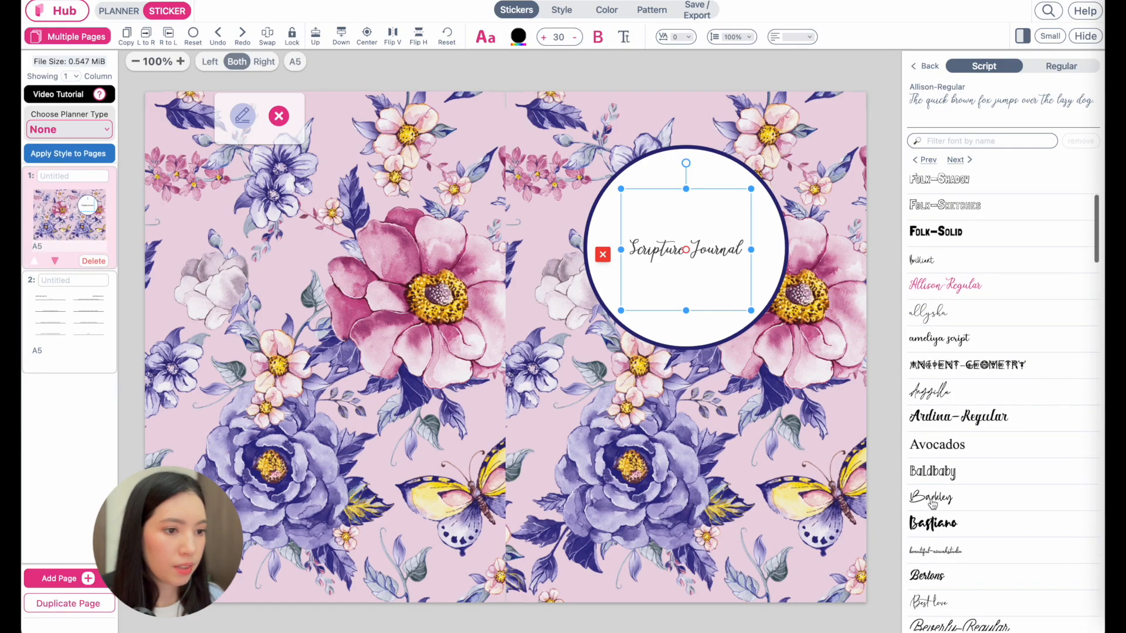
click(932, 501)
click(930, 290)
Step: Set the cover title's font size to 90, widen its text box and recenter it in the circle
double_click(556, 35)
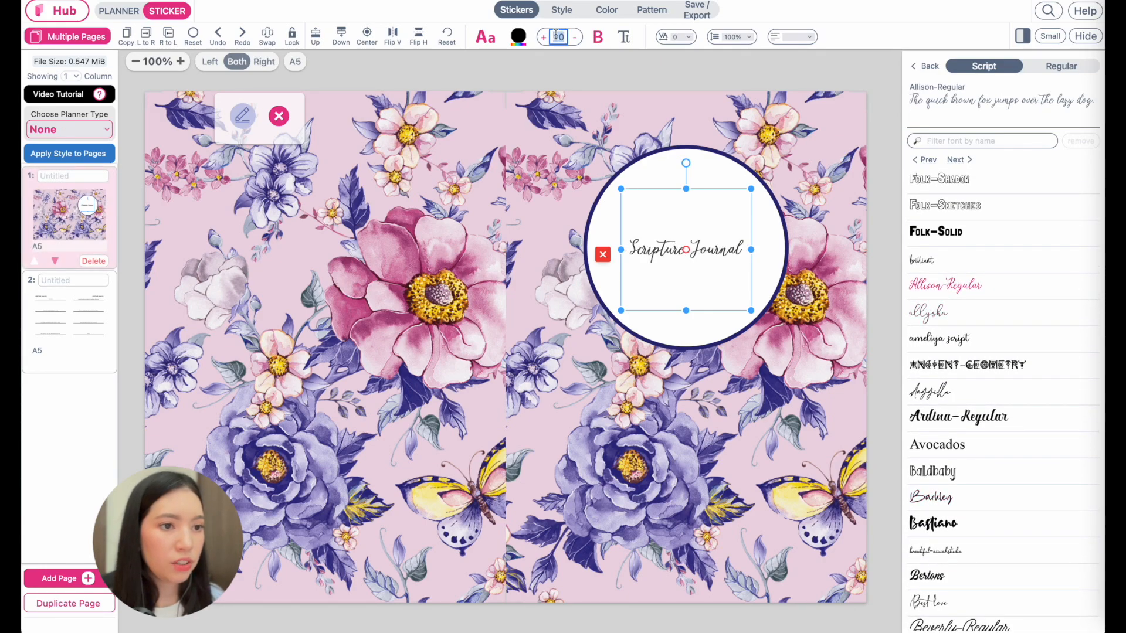
text(90)
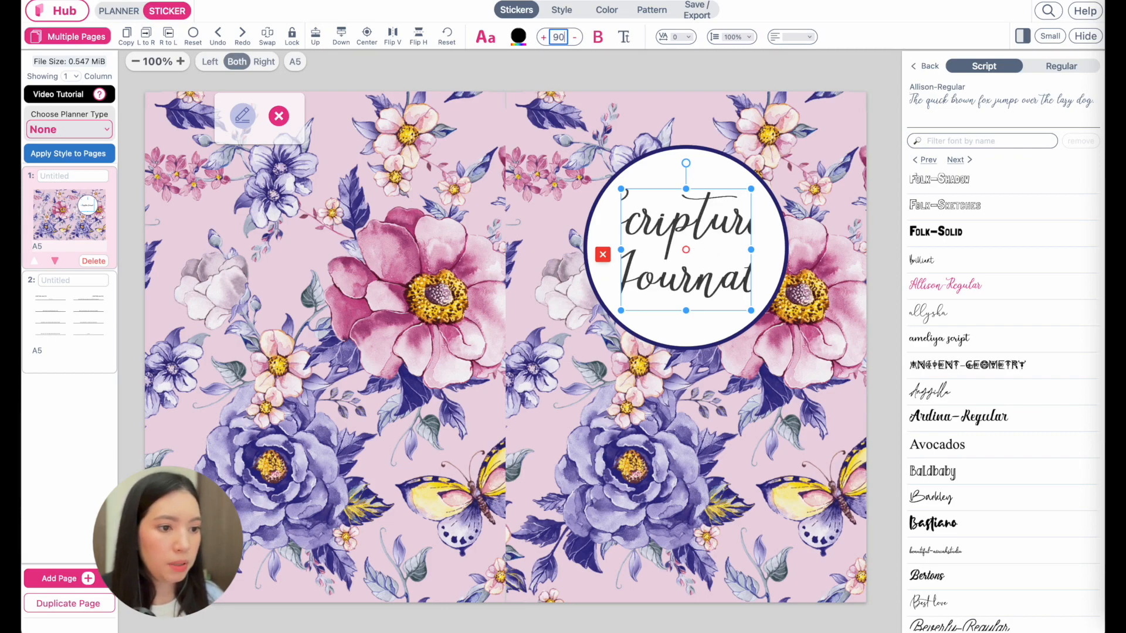
drag(751, 311, 827, 315)
drag(777, 265, 744, 263)
Step: Reduce the cover title's font size to 79 so it fits inside the circle
click(575, 37)
click(574, 37)
click(575, 37)
click(574, 37)
click(575, 37)
click(575, 37)
click(575, 37)
click(575, 37)
click(574, 37)
click(574, 37)
click(574, 37)
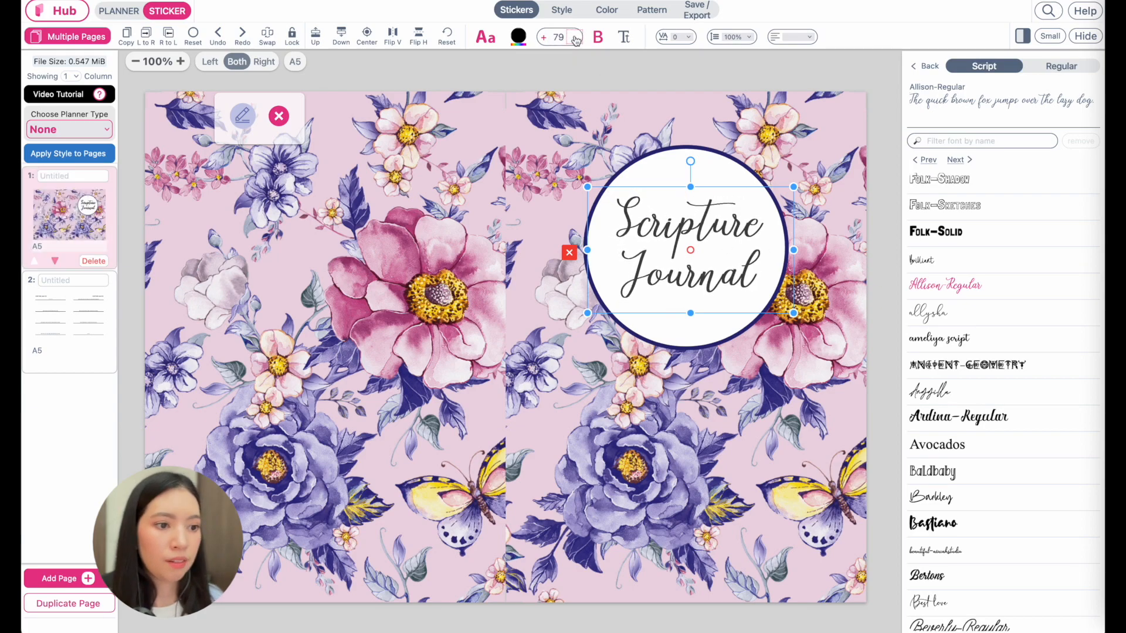
Step: Recolor the cover title "Scripture Journal" navy blue to match the circle's outline, and deselect it
click(517, 35)
click(355, 386)
click(361, 368)
click(265, 263)
click(280, 116)
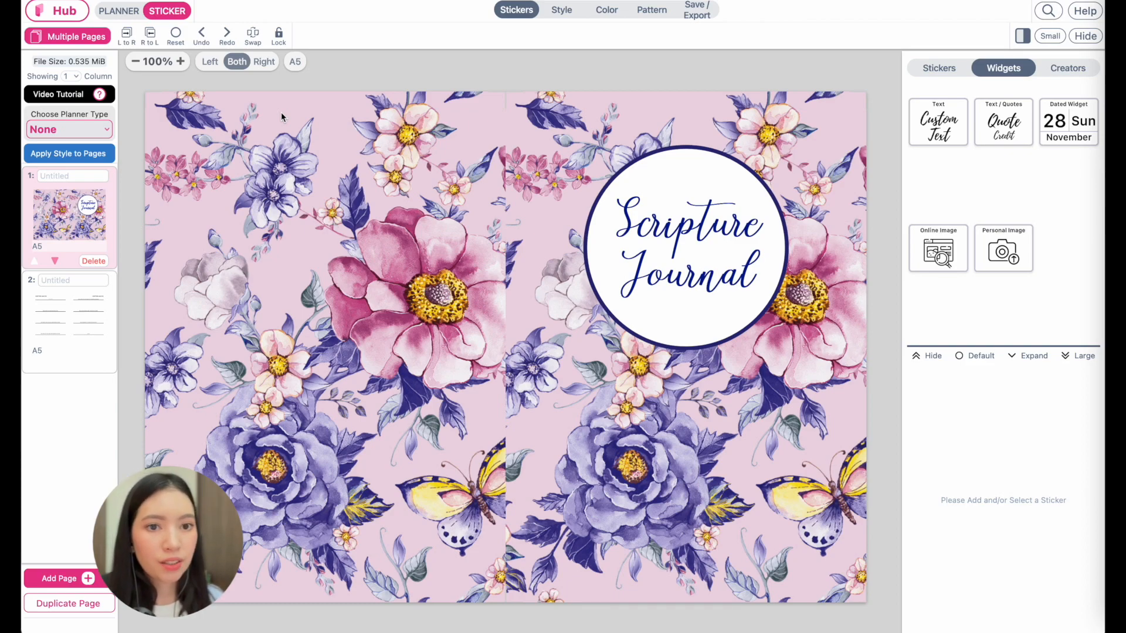
Step: Browse the Spring Garden sticker collection for decorations that could suit the cover
click(955, 67)
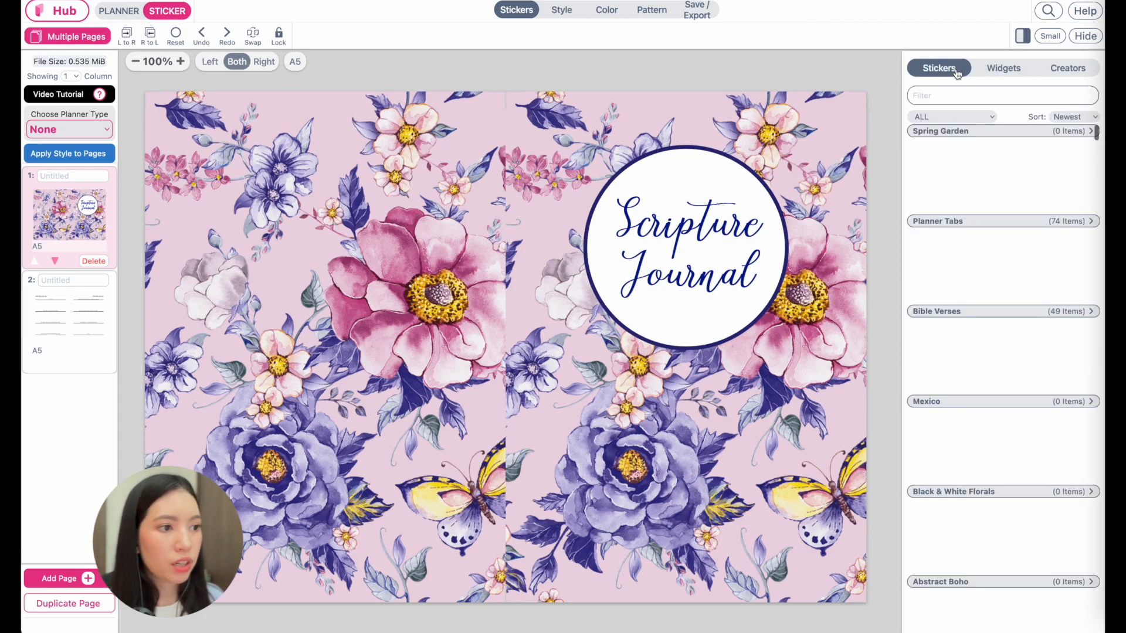
click(950, 138)
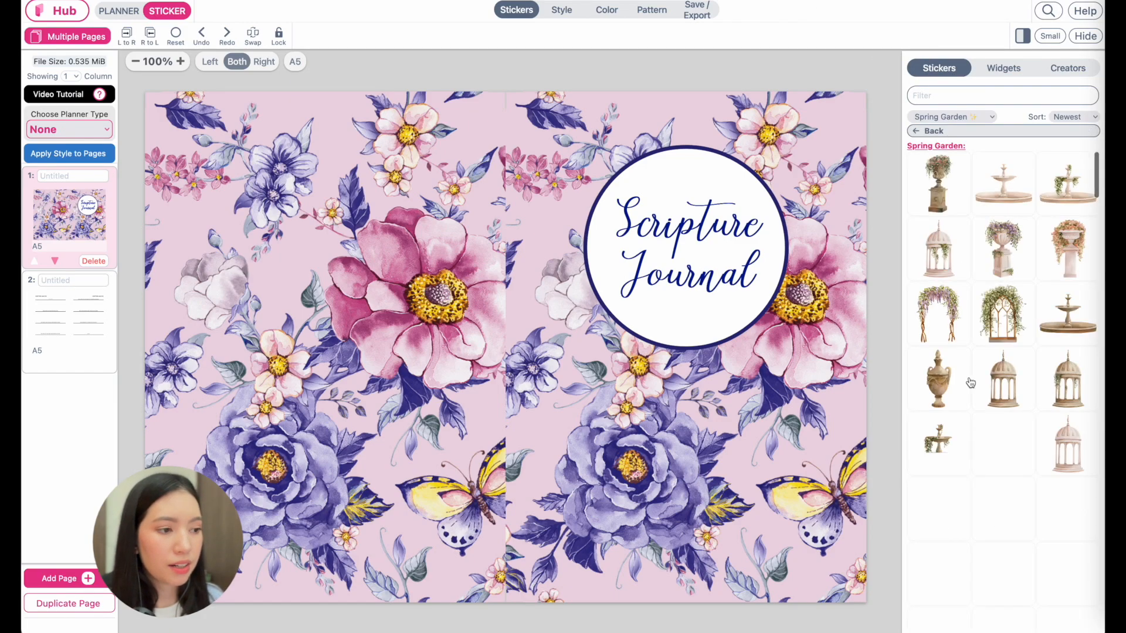
scroll(970, 382, down, 6)
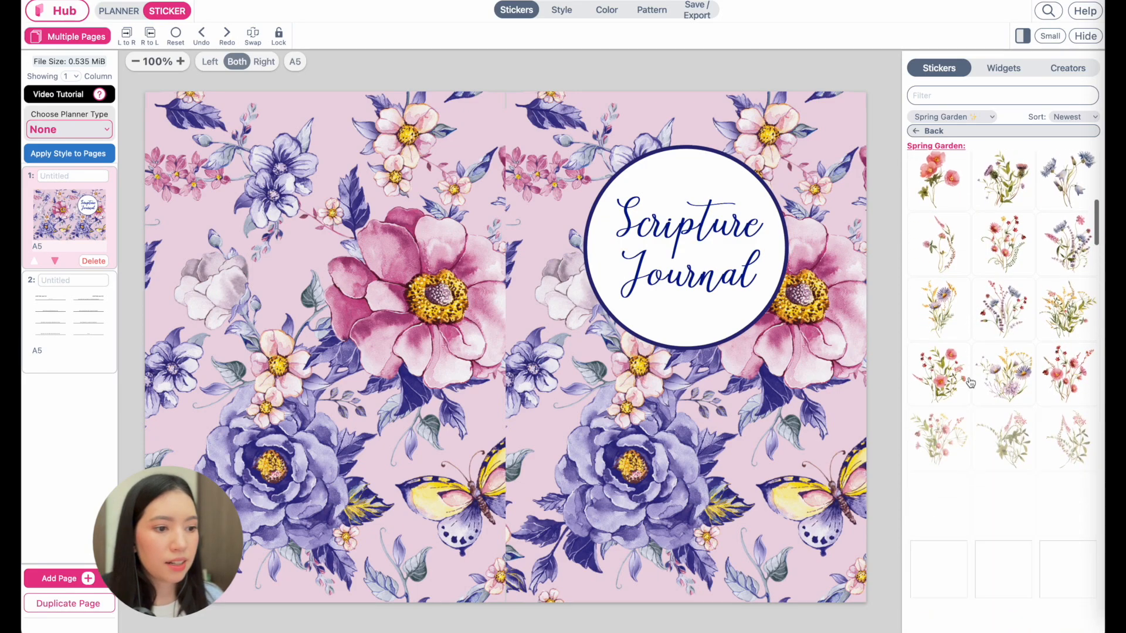
scroll(971, 383, up, 10)
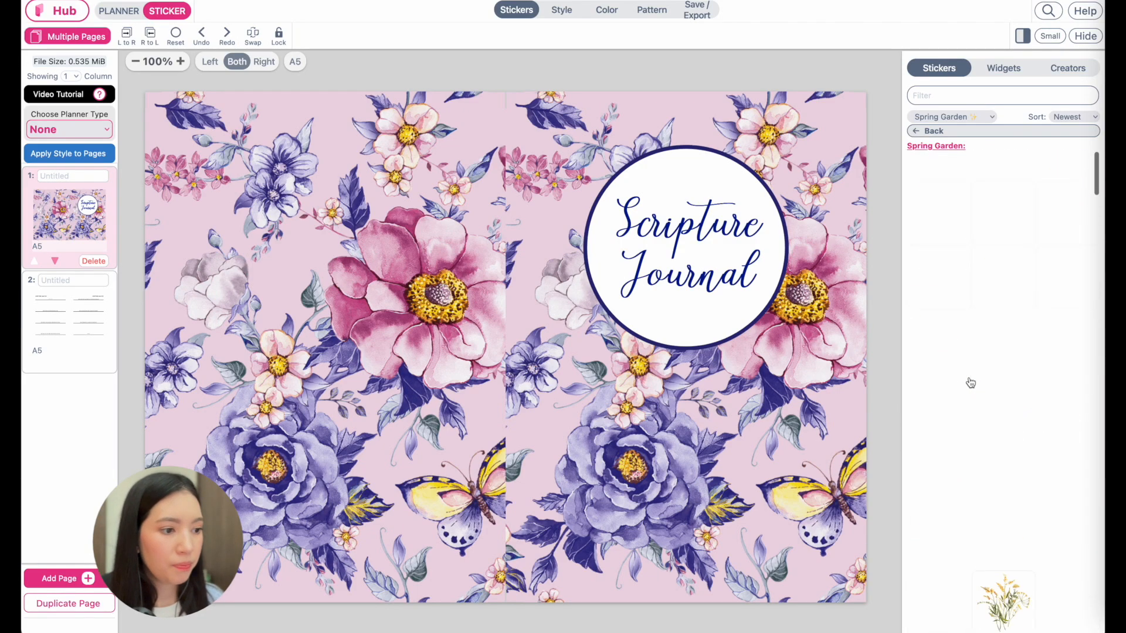
scroll(971, 383, down, 2)
scroll(970, 382, down, 10)
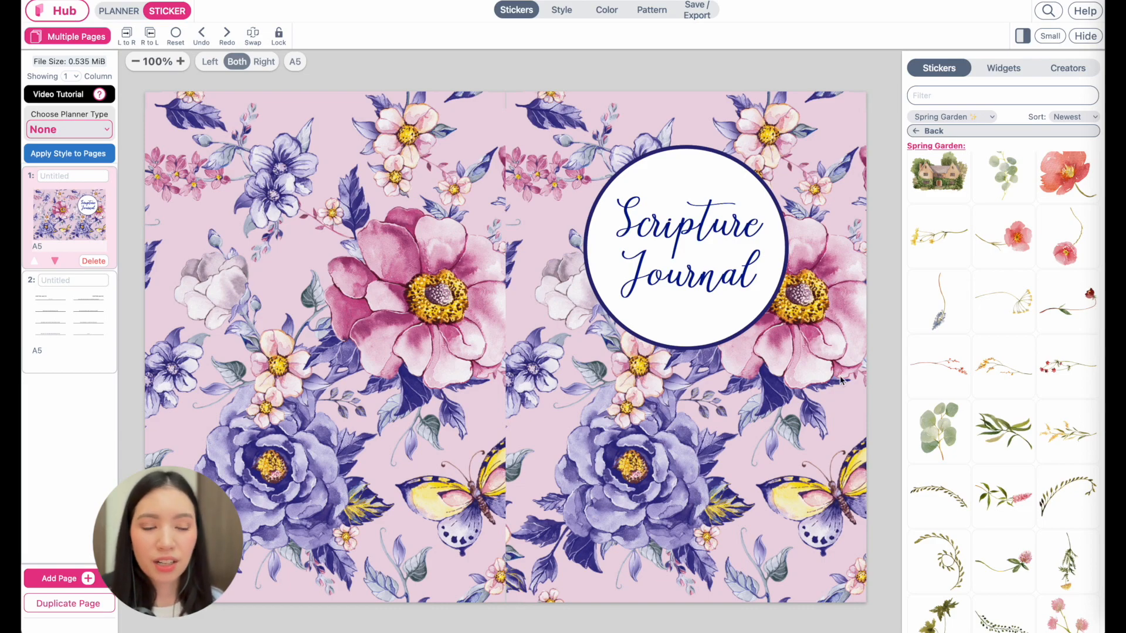
Step: On the second spread, try Nunito Sans for the h2 section headings and settle on DM Serif Display
click(61, 317)
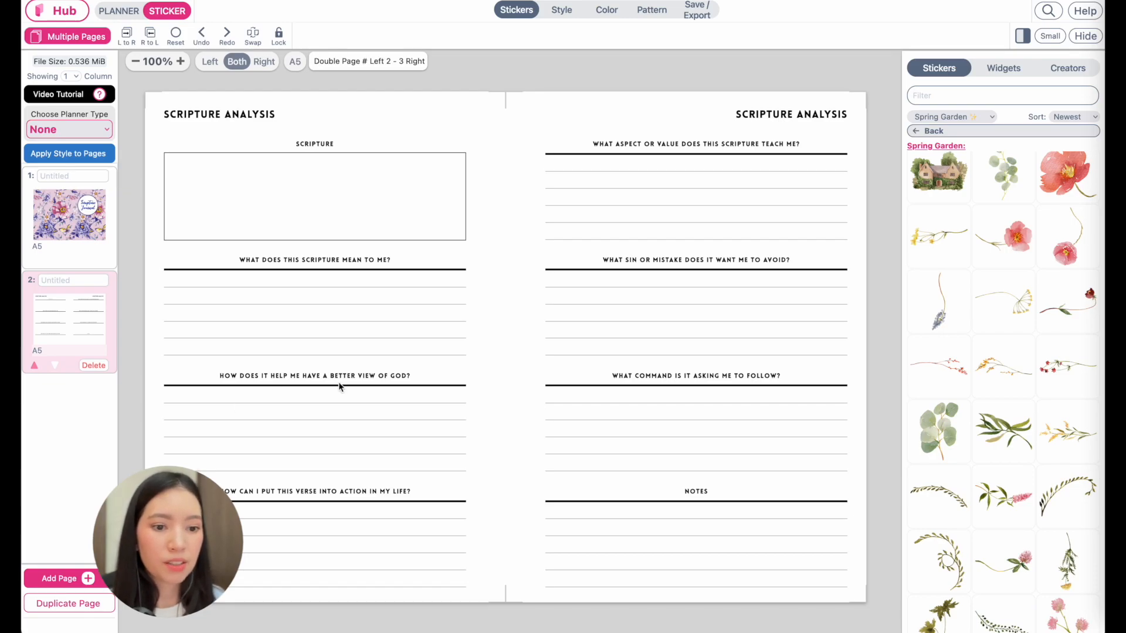
click(130, 11)
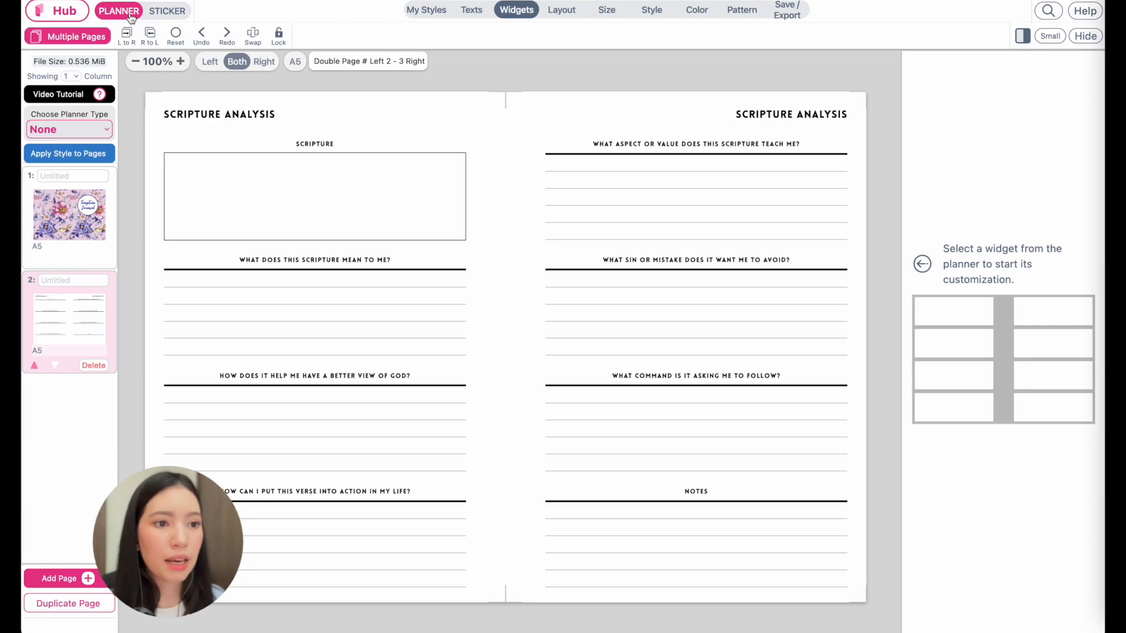
click(471, 13)
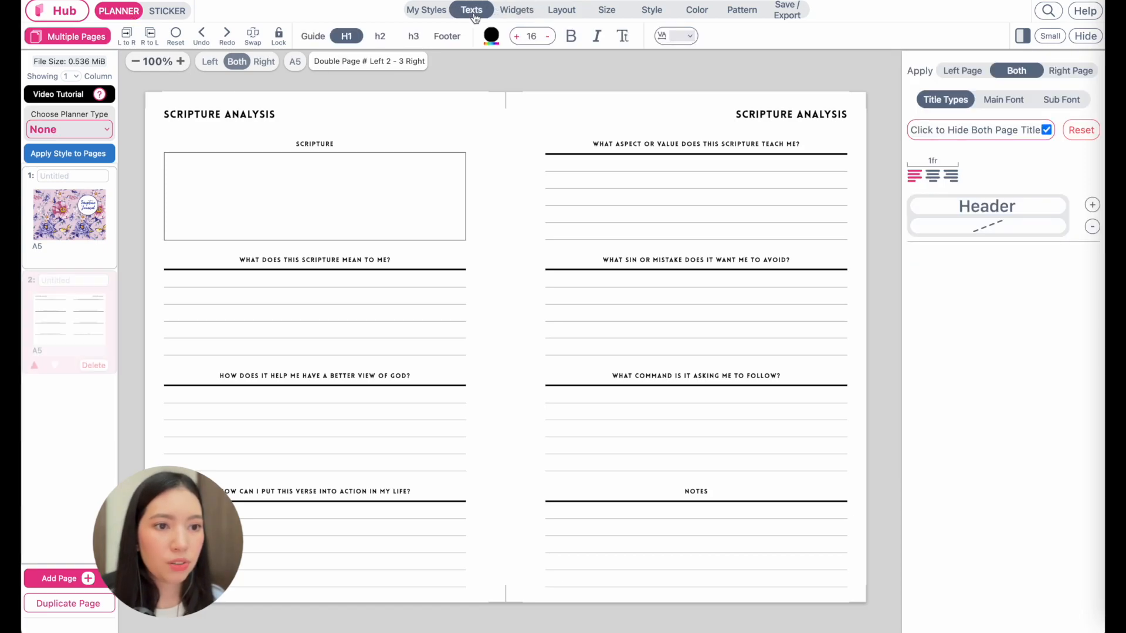
click(387, 39)
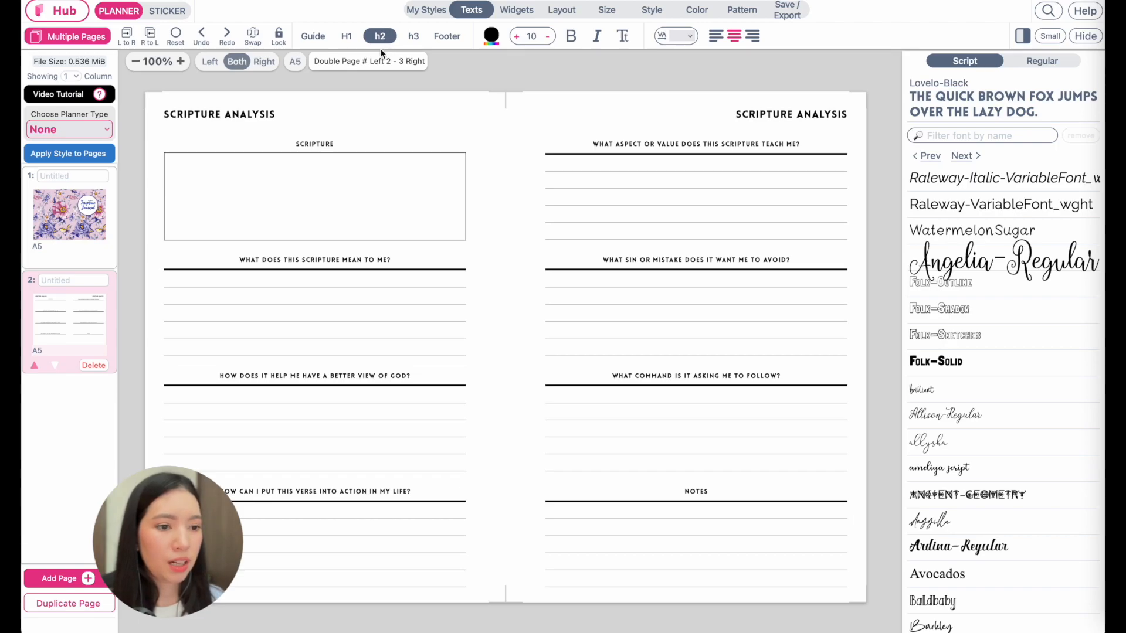
click(1029, 63)
scroll(997, 420, down, 15)
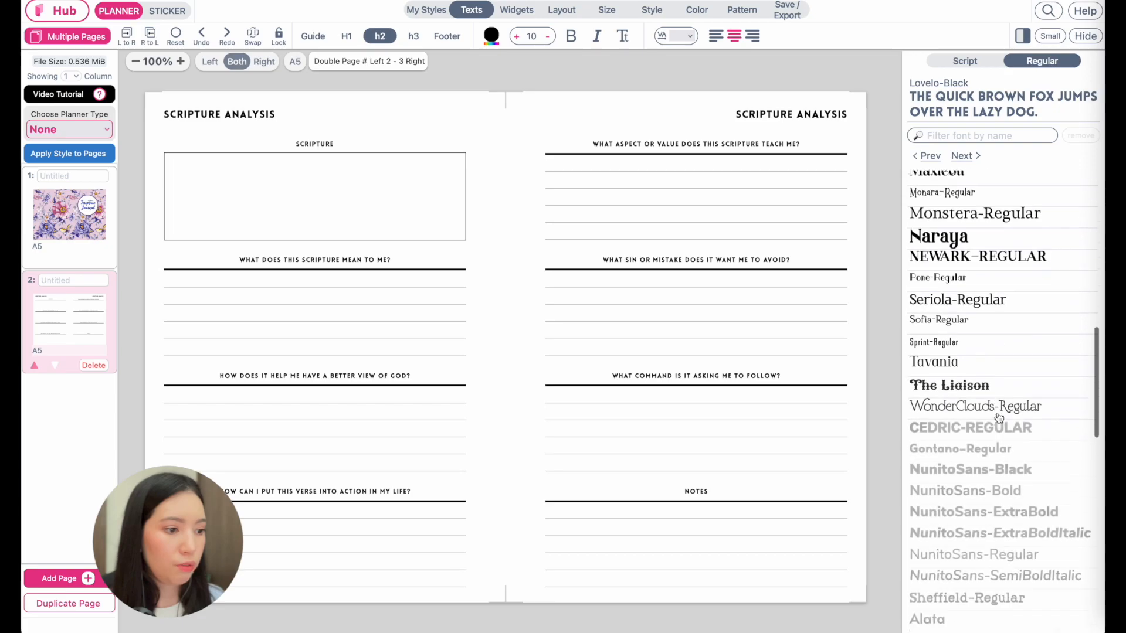
click(933, 522)
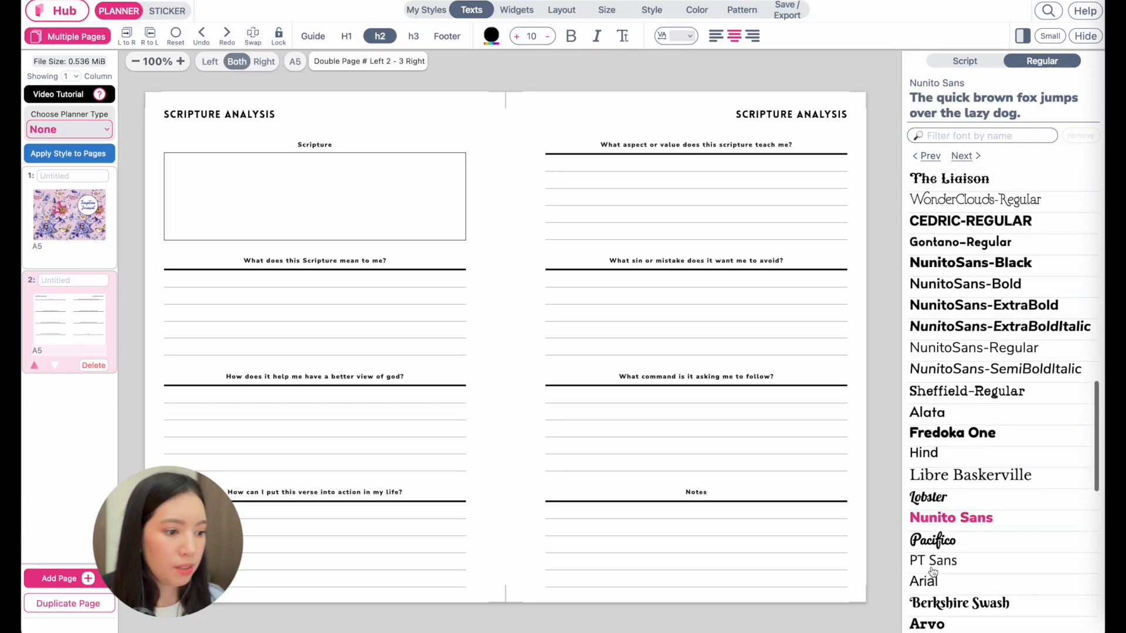
click(932, 568)
scroll(932, 571, down, 5)
click(934, 519)
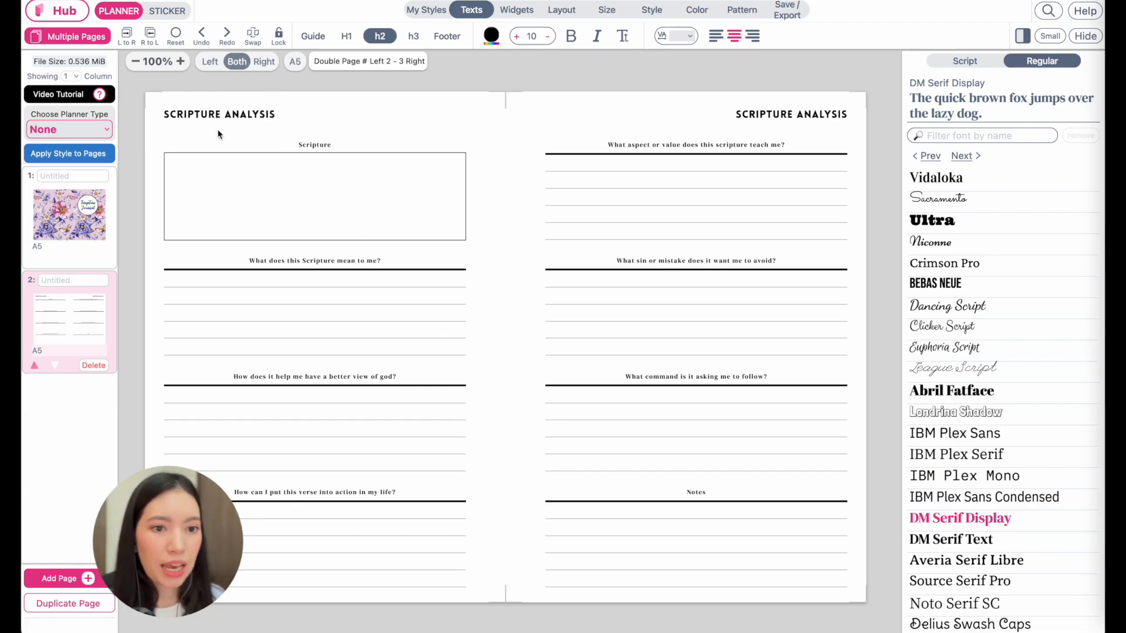
Step: Set the main font of both "Scripture Analysis" page titles to the allysha script font
click(347, 37)
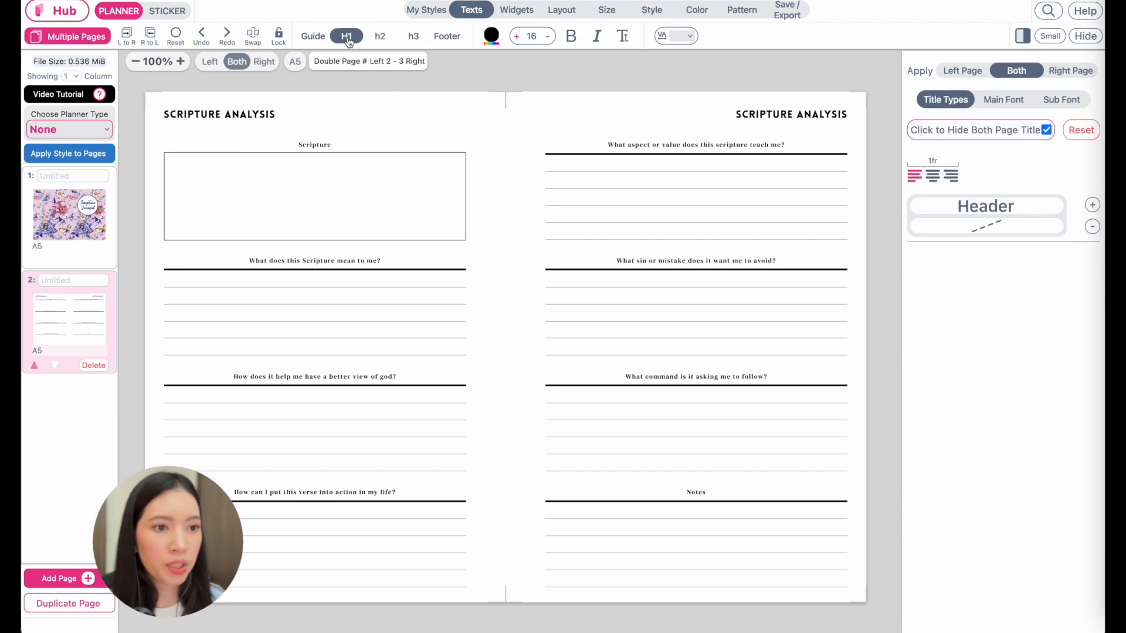
click(1008, 104)
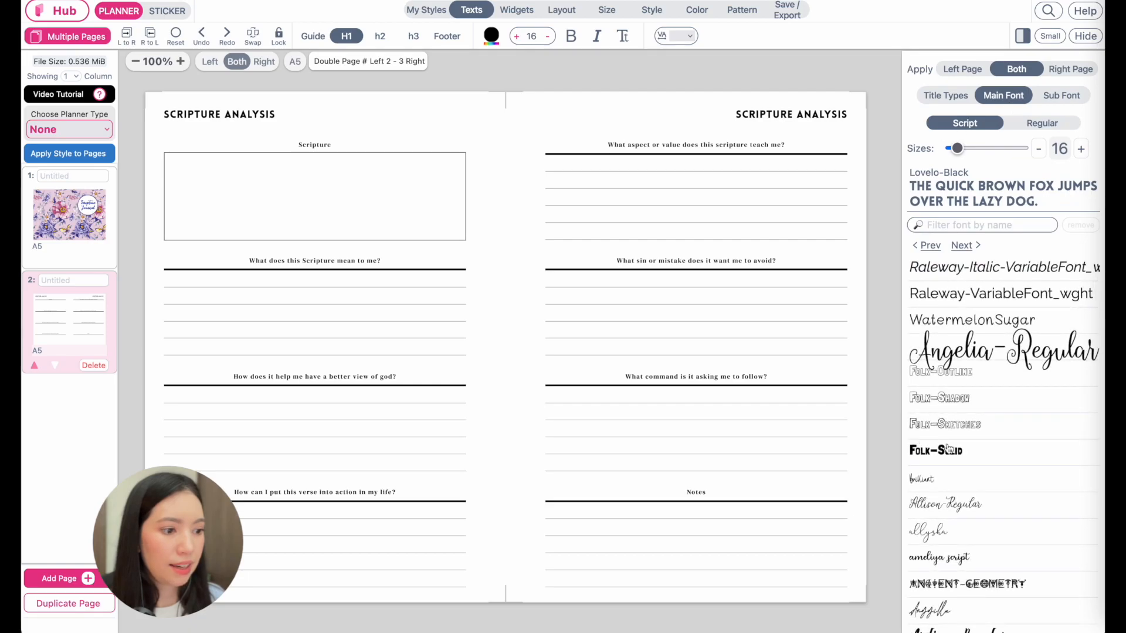
click(941, 528)
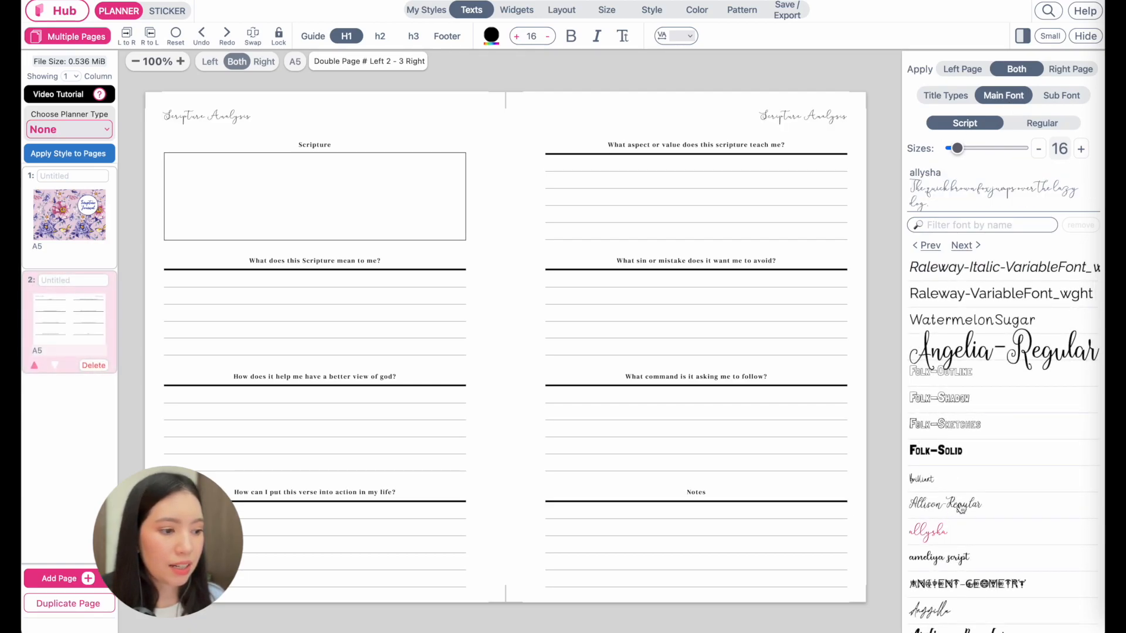
key(Down)
key(Down)
click(940, 530)
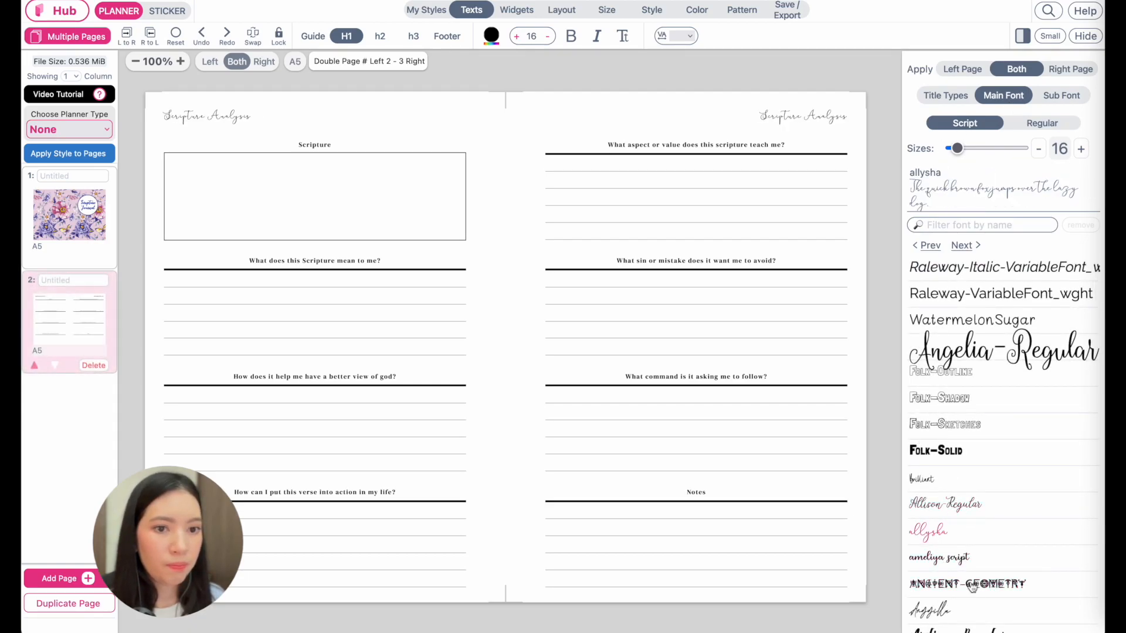
Step: Increase the font size of both "Scripture Analysis" page titles to 22
click(517, 35)
click(517, 36)
click(518, 35)
click(517, 36)
click(517, 36)
click(517, 36)
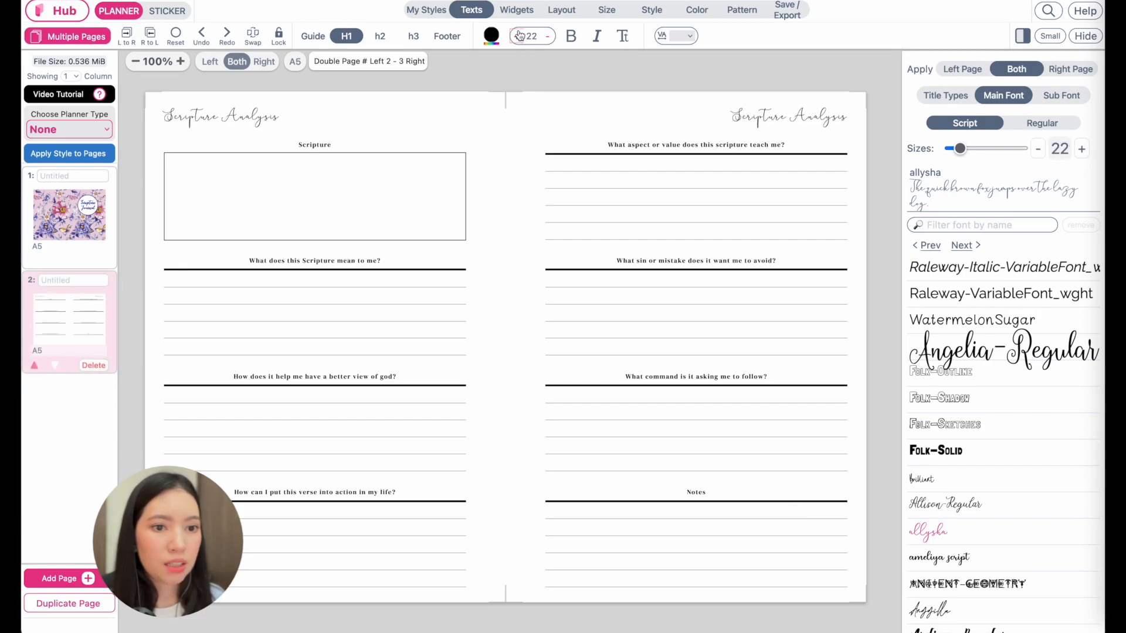
click(517, 35)
click(517, 36)
click(517, 36)
click(517, 35)
click(547, 37)
click(546, 38)
click(547, 37)
click(547, 38)
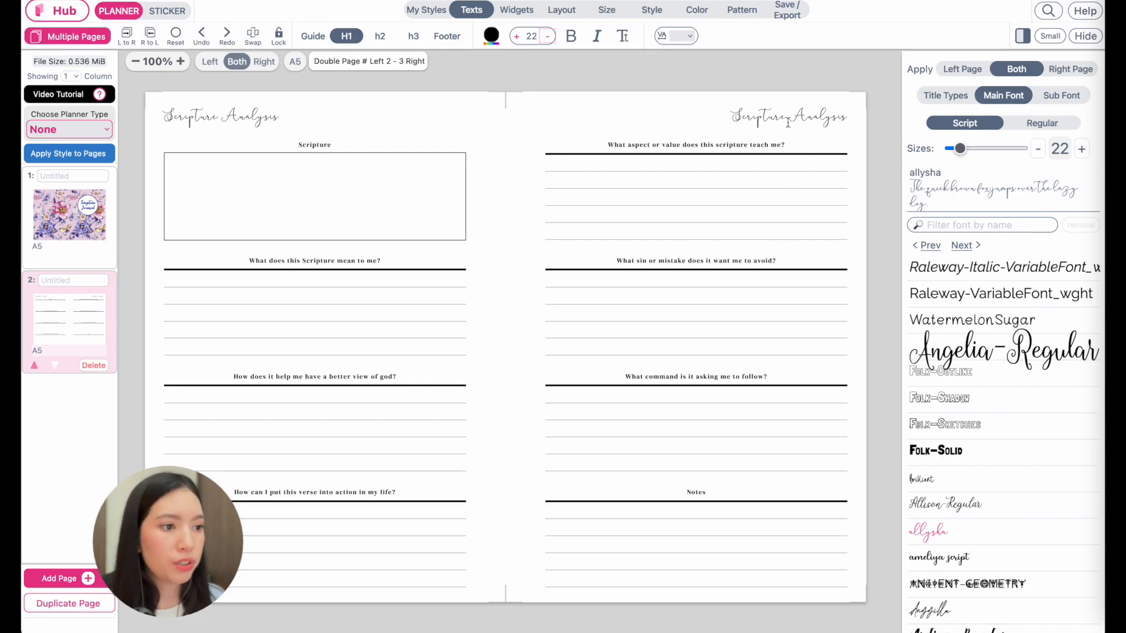
Step: Remove the right page's "Scripture Analysis" title by replacing its Header type with the blank dashed option
drag(733, 115, 841, 116)
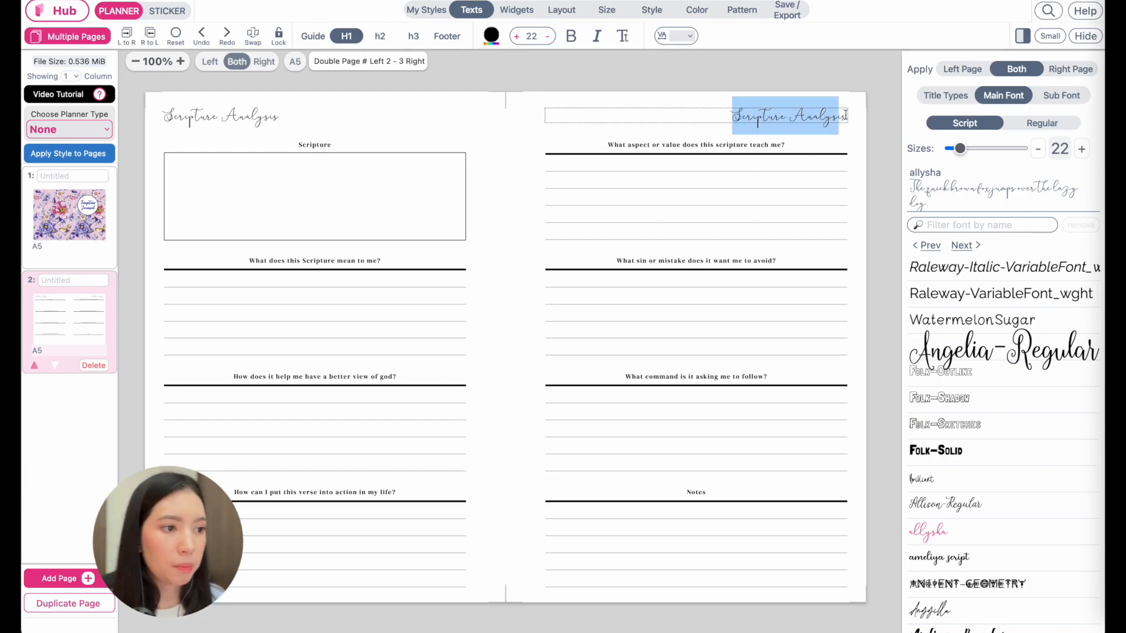
click(801, 112)
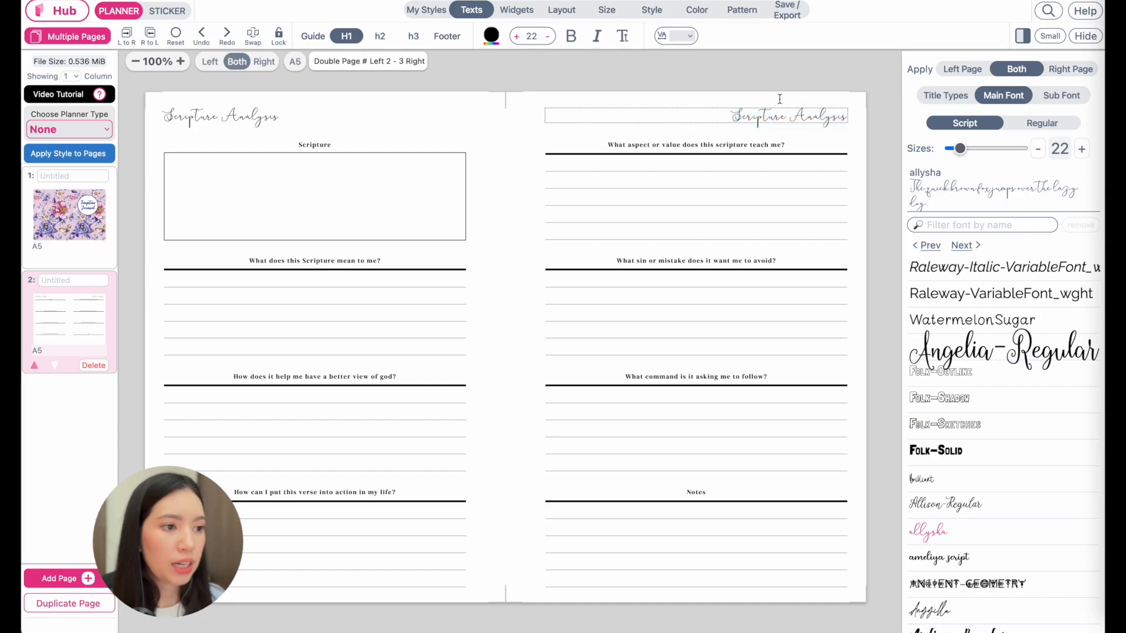
click(1083, 73)
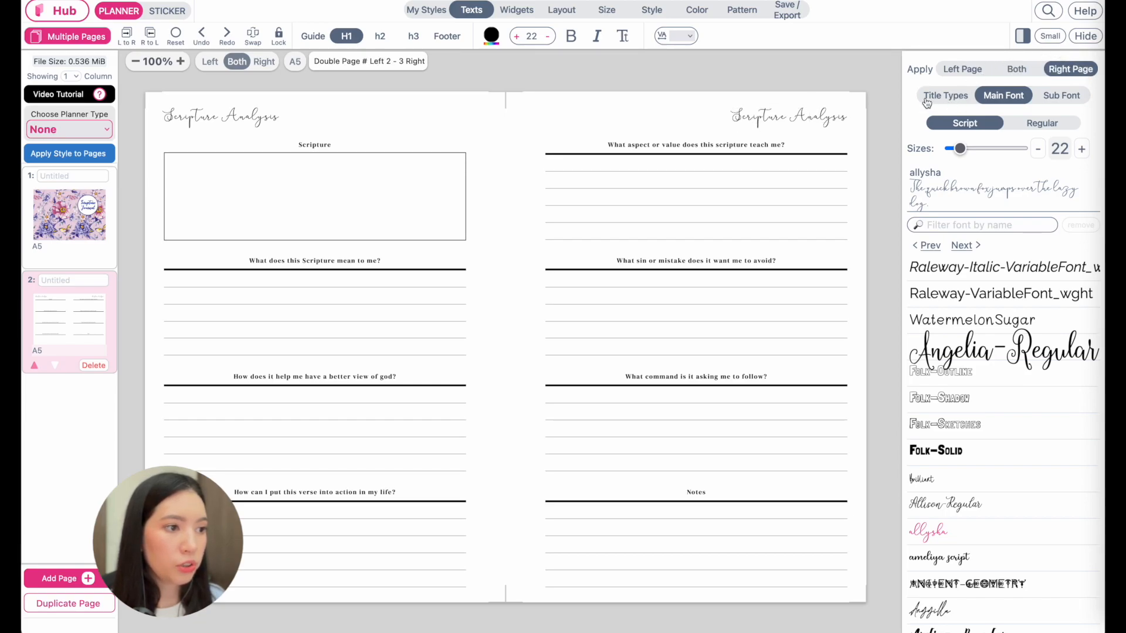
click(963, 99)
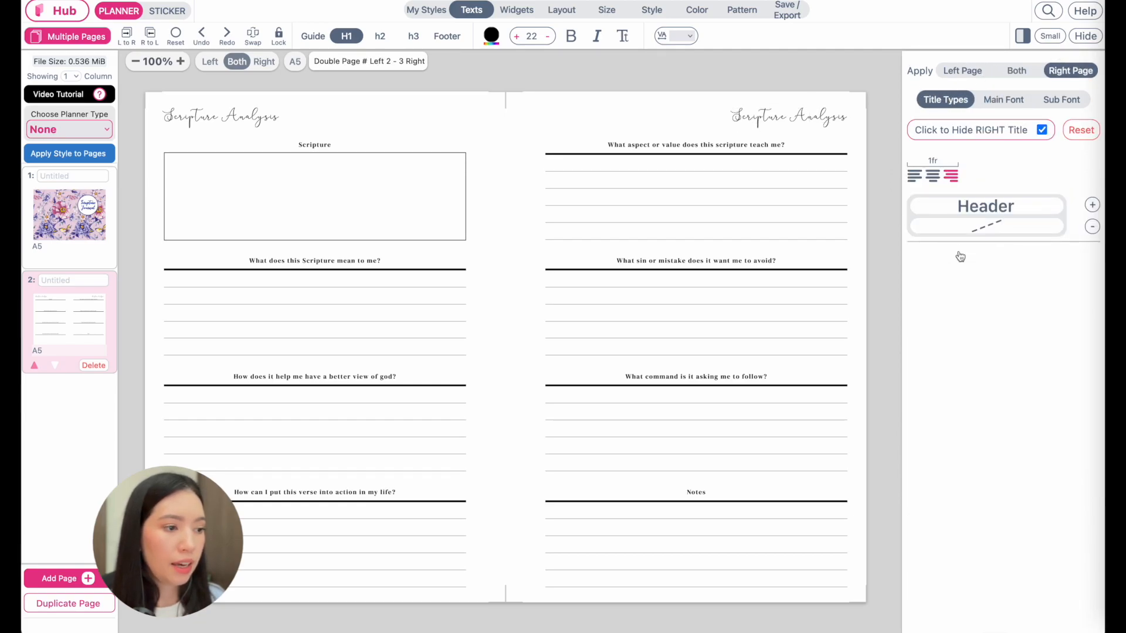
click(967, 209)
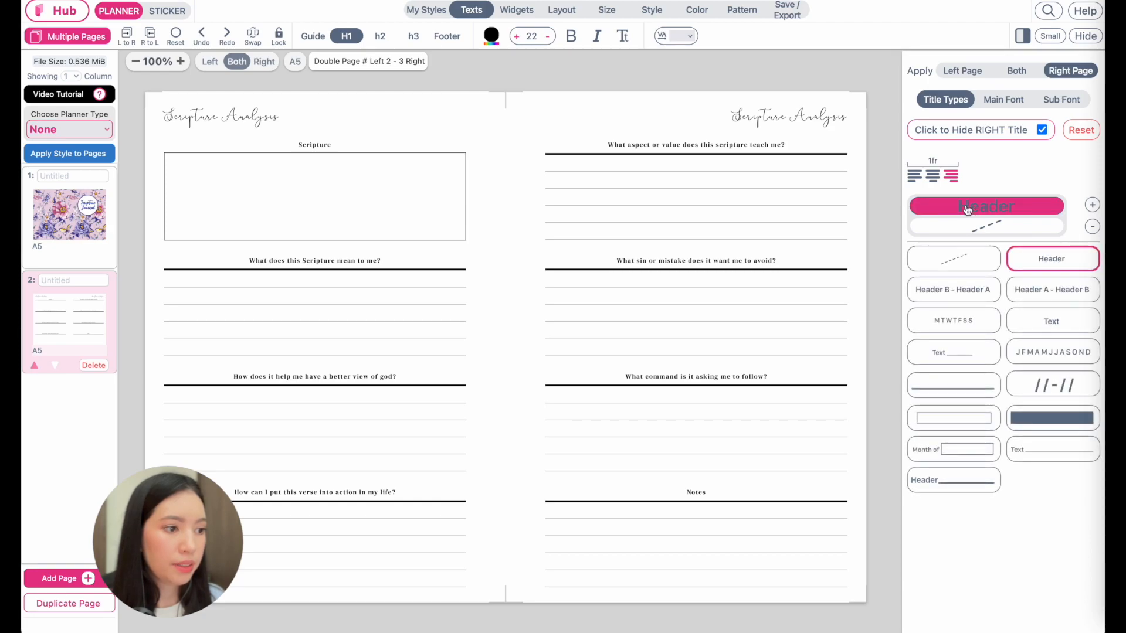
click(968, 261)
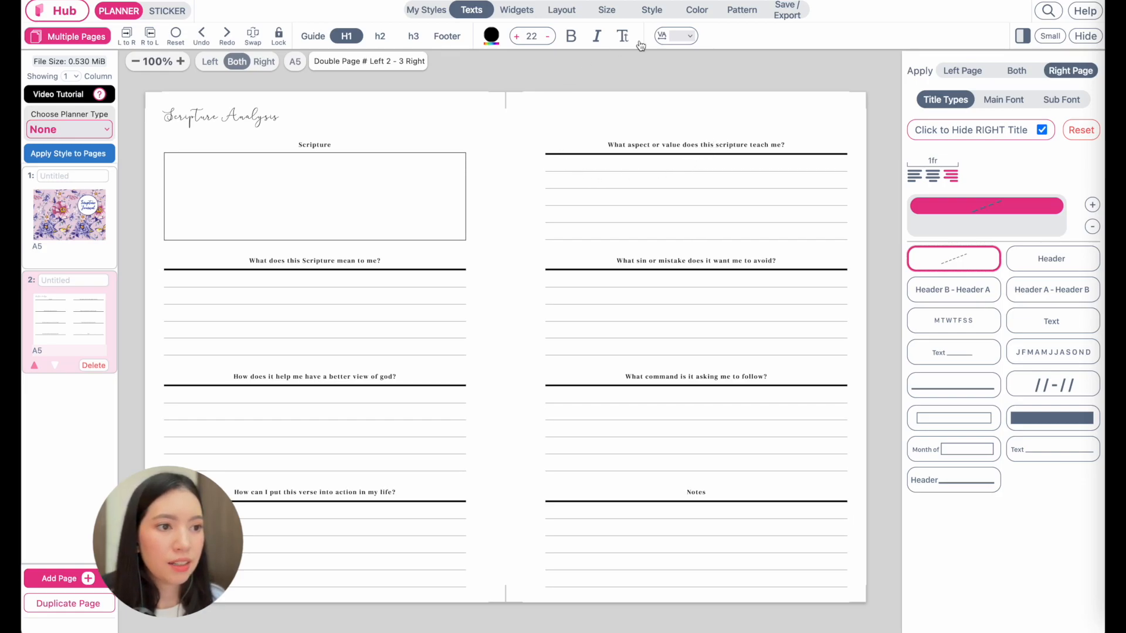
Step: Try neutral styles such as Delicate and Mellow on all widgets and settle on the Minimal style
click(651, 10)
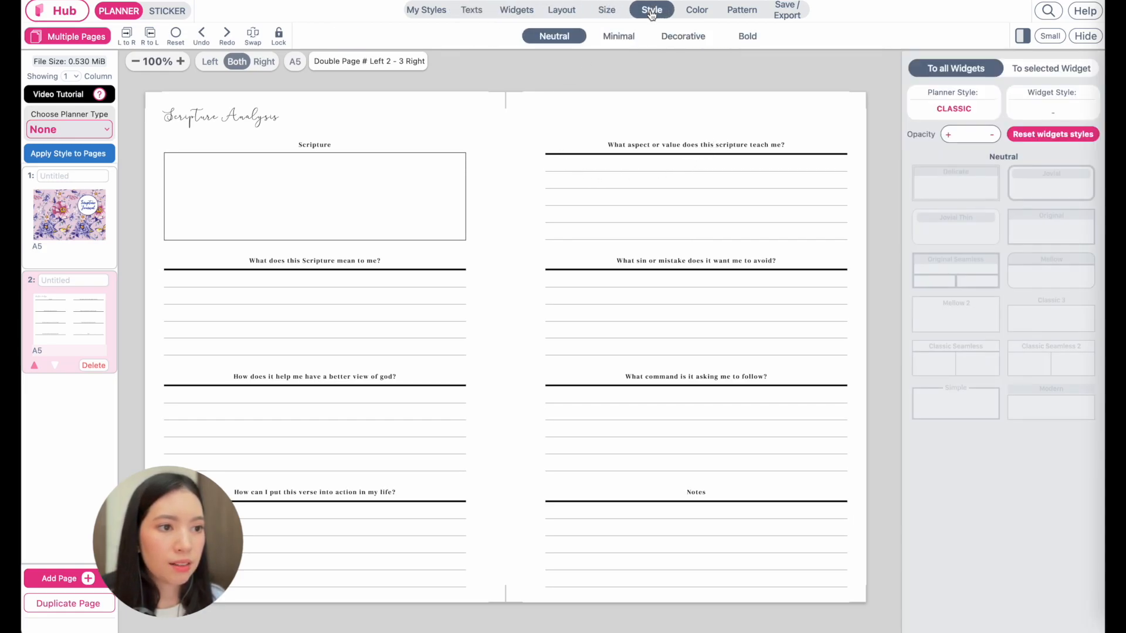
click(1013, 196)
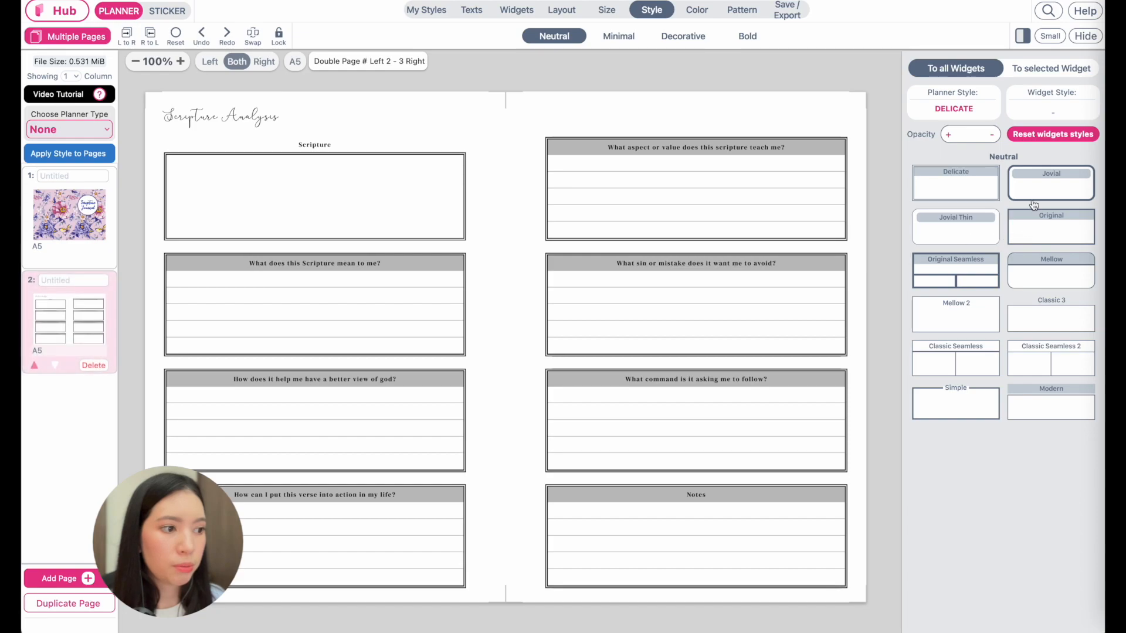
click(1034, 228)
click(944, 238)
click(958, 279)
click(1047, 276)
click(619, 38)
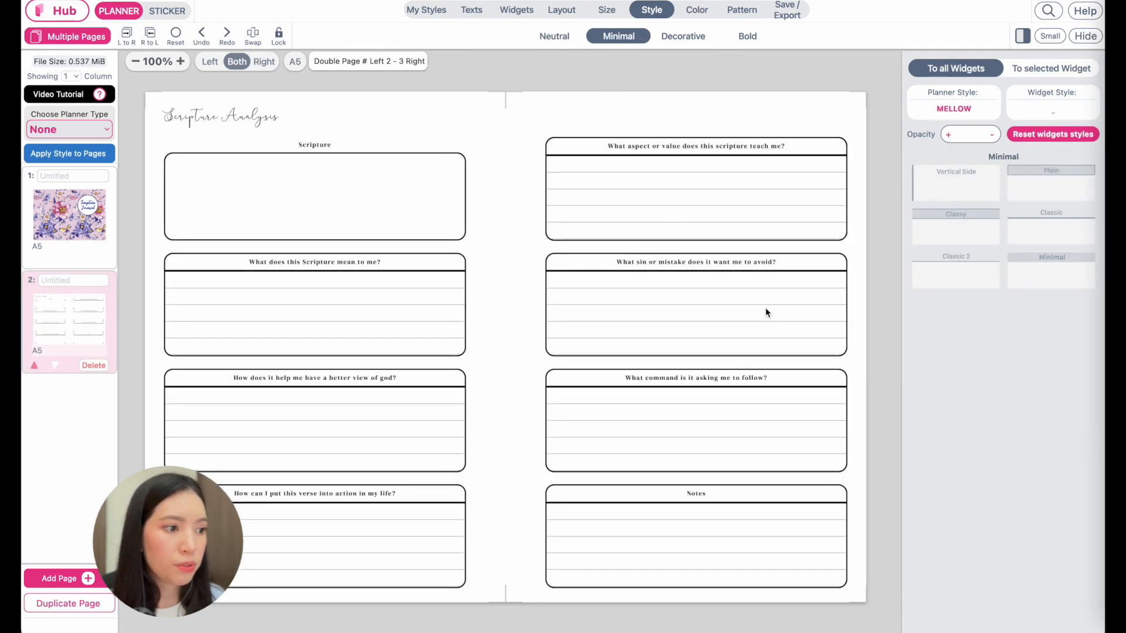
click(1036, 271)
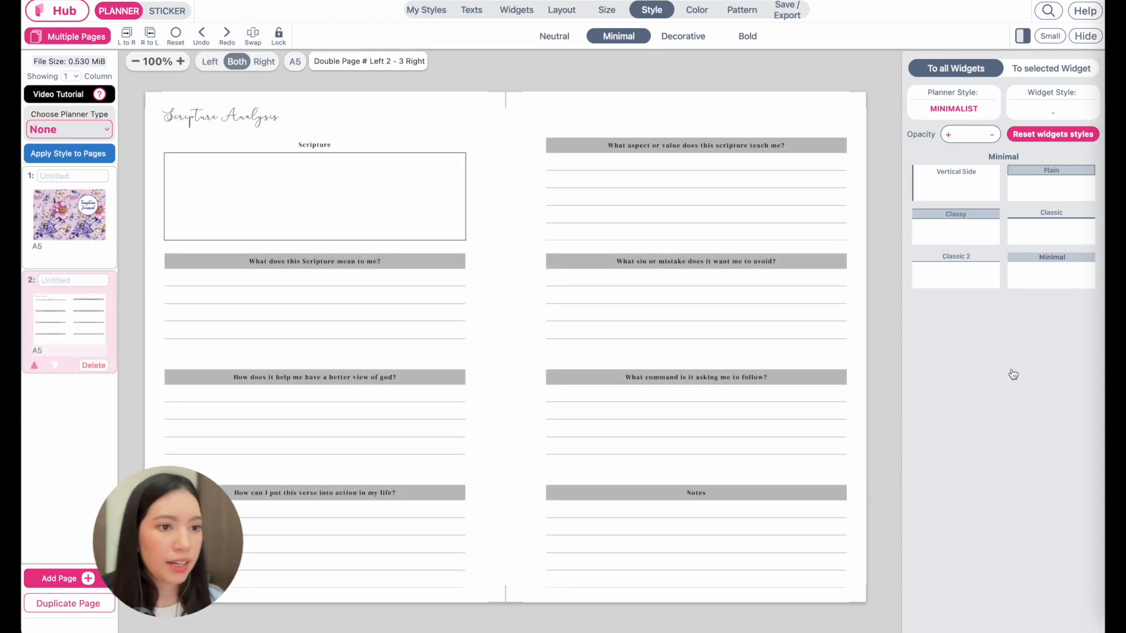
Step: Change the widgets' header color to light pink #F7DAD8 using the color wheel
click(697, 10)
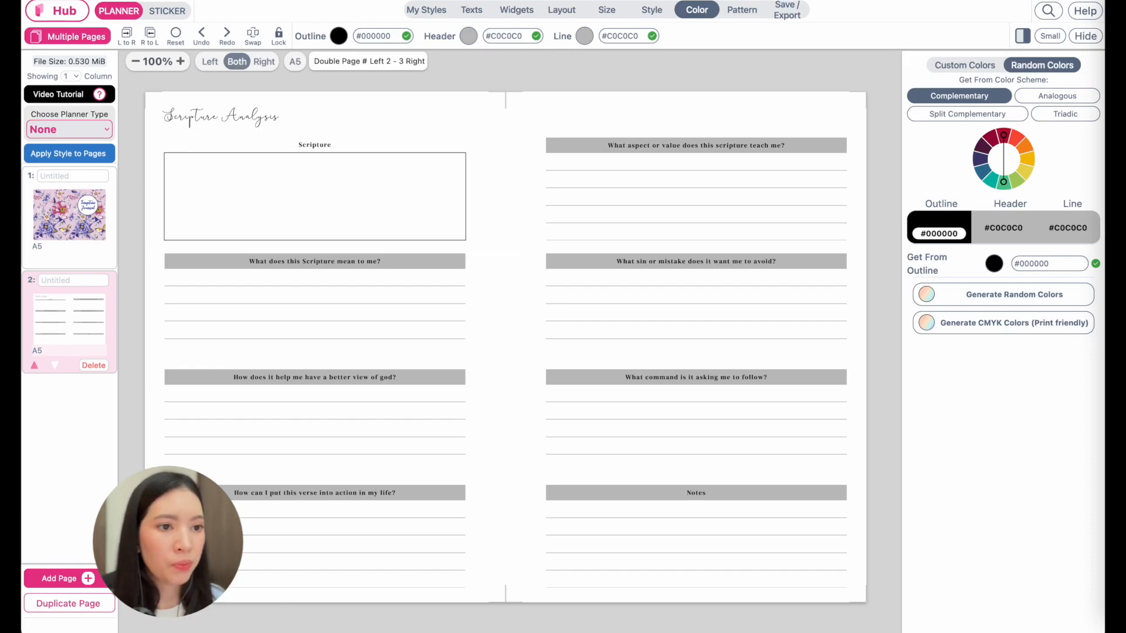
click(475, 35)
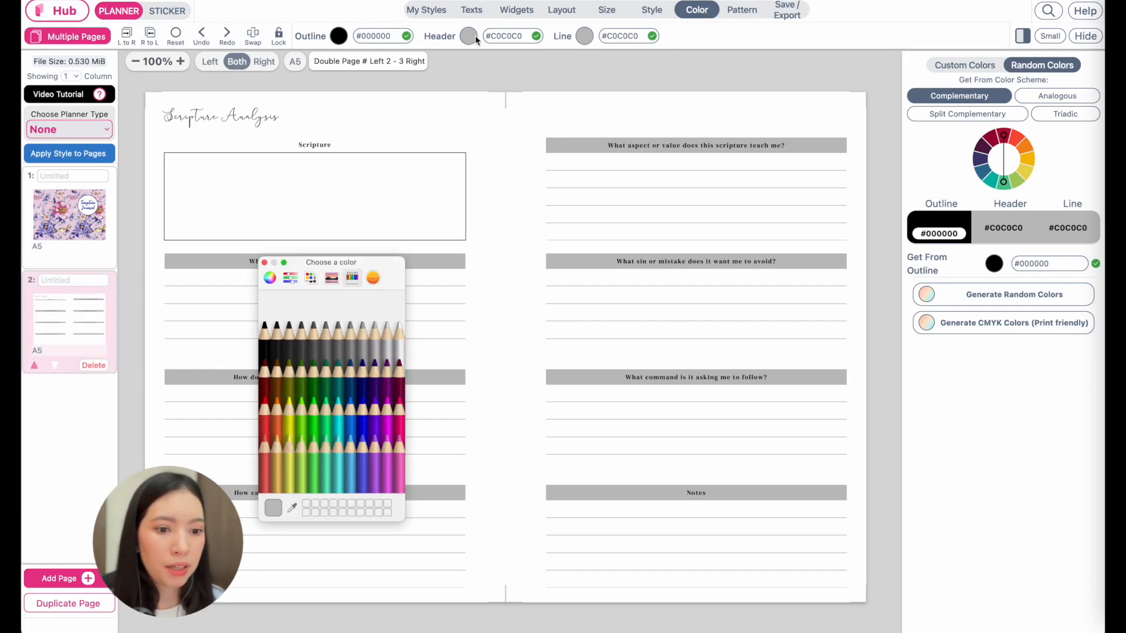
click(270, 278)
click(336, 386)
click(335, 383)
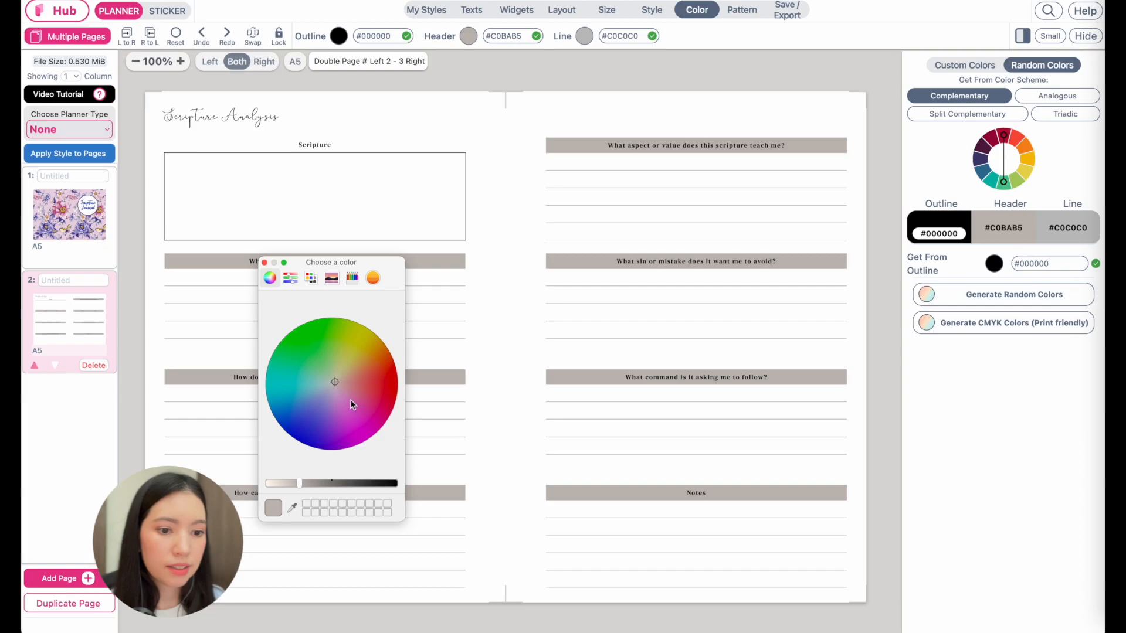
click(265, 263)
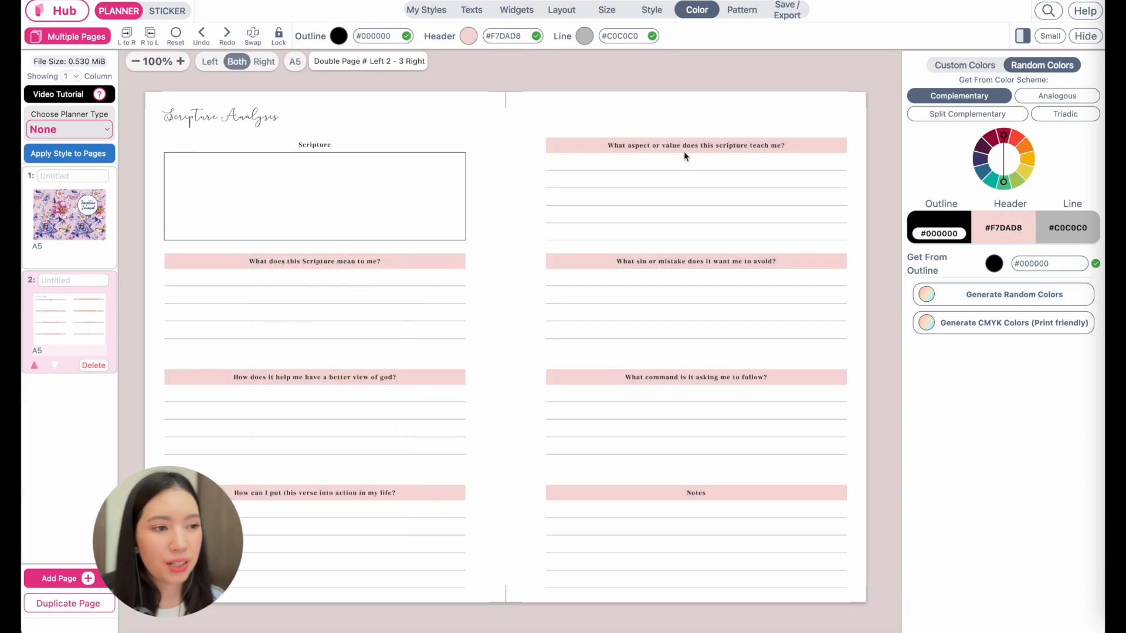
Step: Apply the pink RomaticFloral_3 background pattern to the Scripture Analysis pages in the Border layout
click(750, 13)
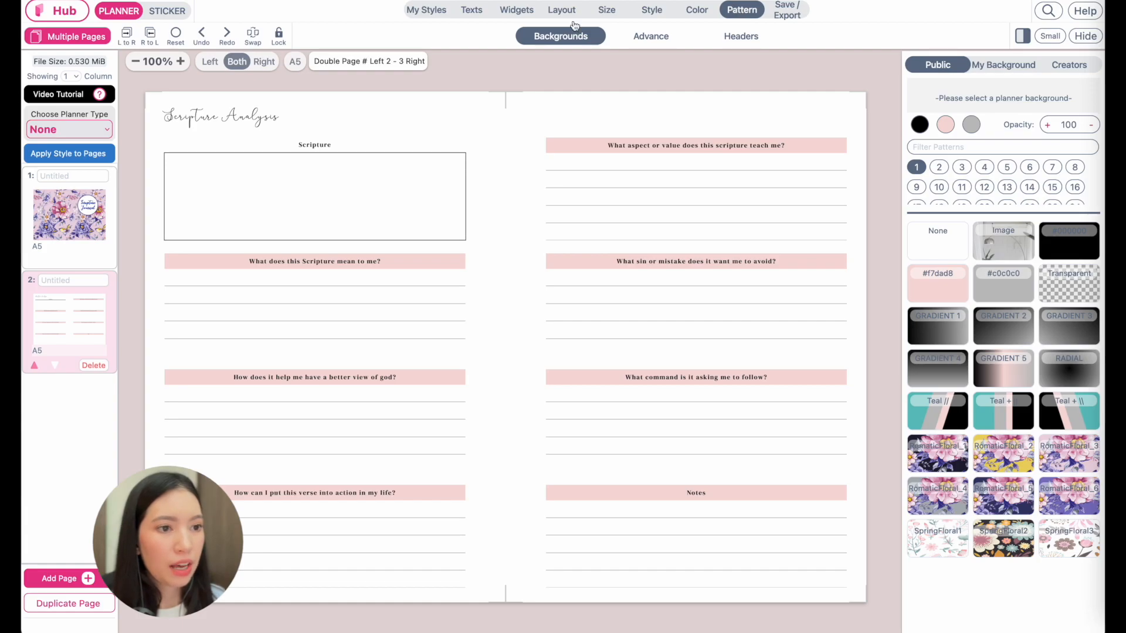
click(938, 458)
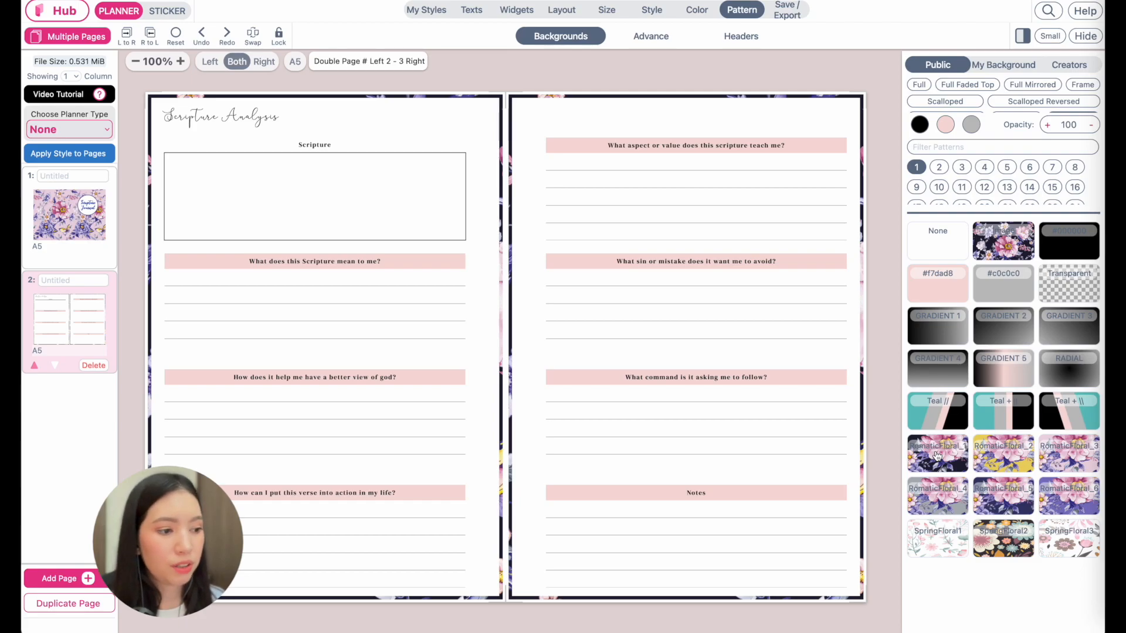
click(1074, 456)
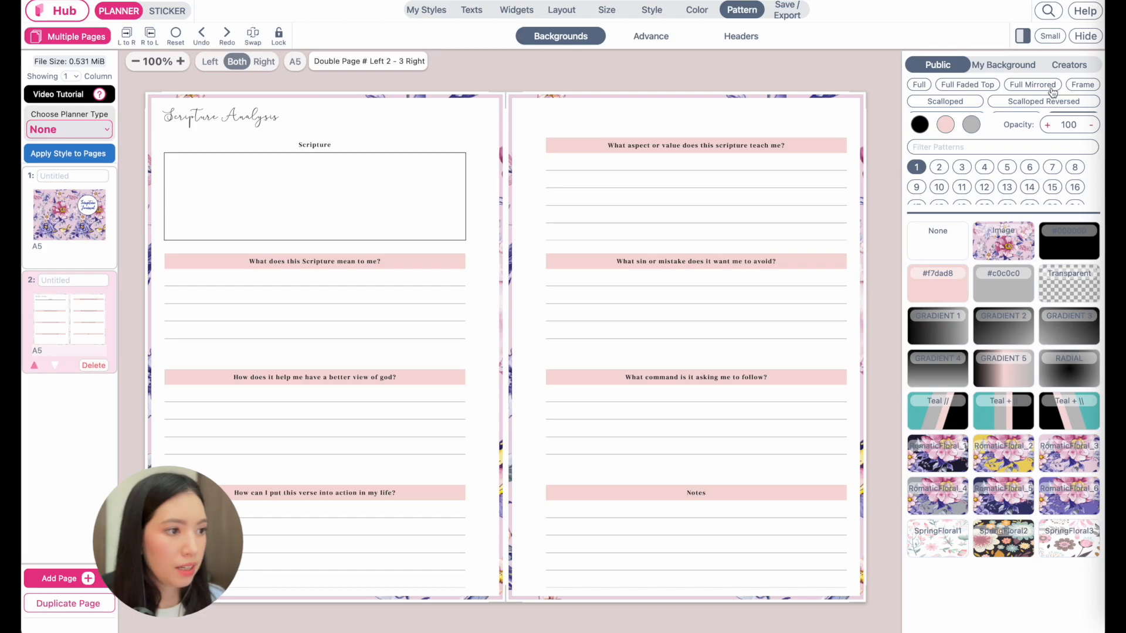
scroll(1053, 92, down, 2)
click(1016, 91)
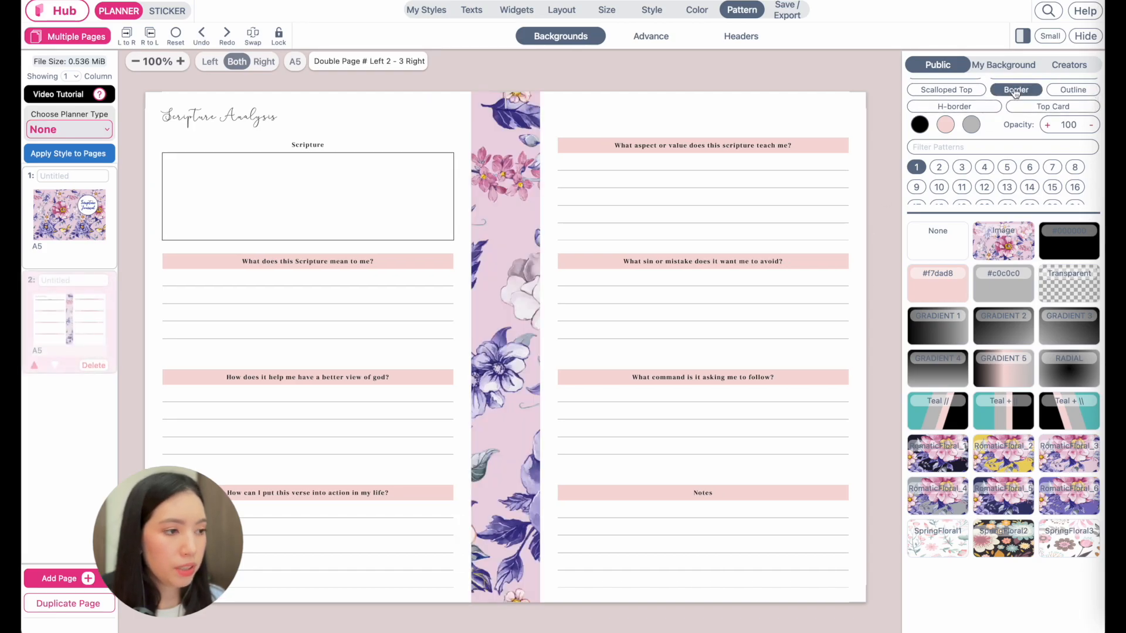
scroll(1015, 94, up, 3)
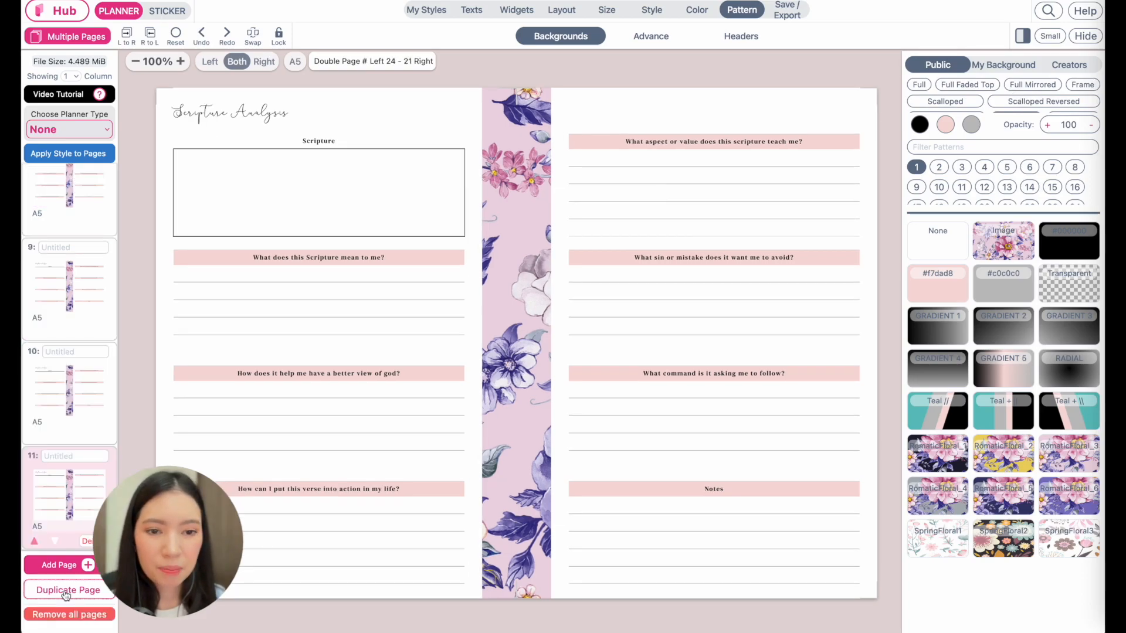
Step: Duplicate the Scripture Analysis spread until the workspace holds 15 pages
click(66, 591)
click(66, 590)
click(66, 590)
click(65, 591)
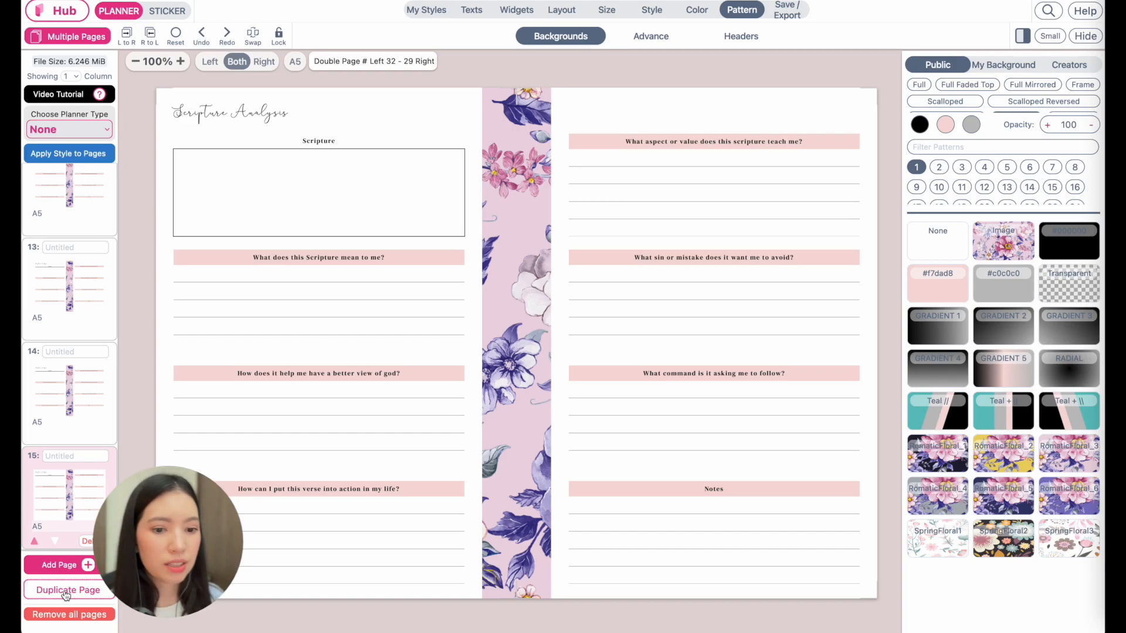
Step: Review the cover and several duplicated spreads, and return to the cover with its "Scripture Journal" title selected
scroll(79, 310, up, 20)
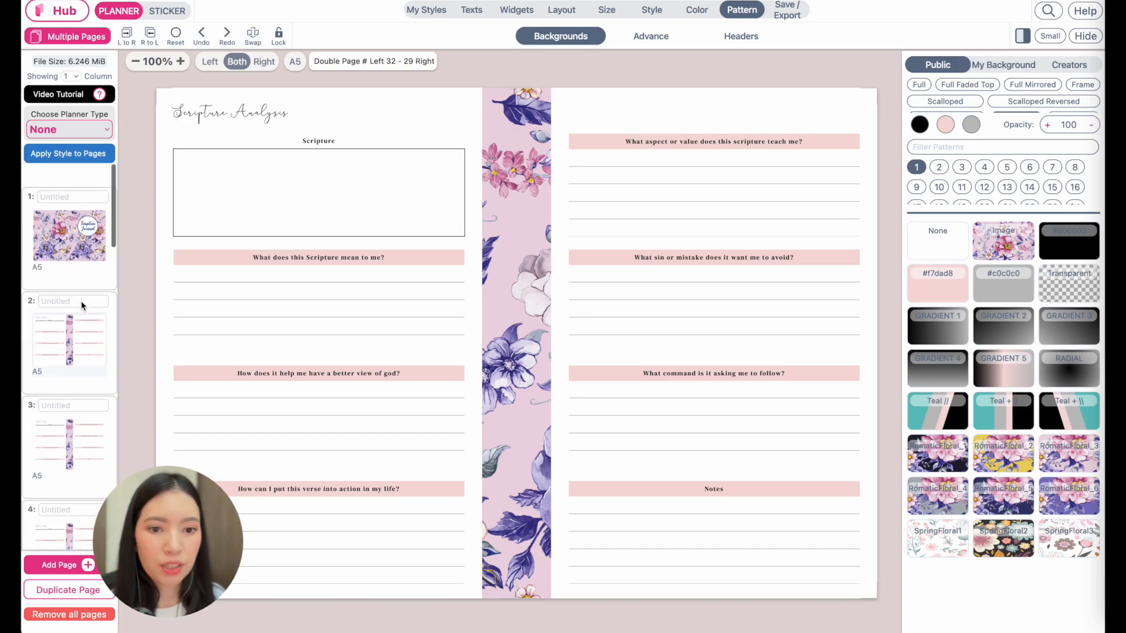
click(69, 234)
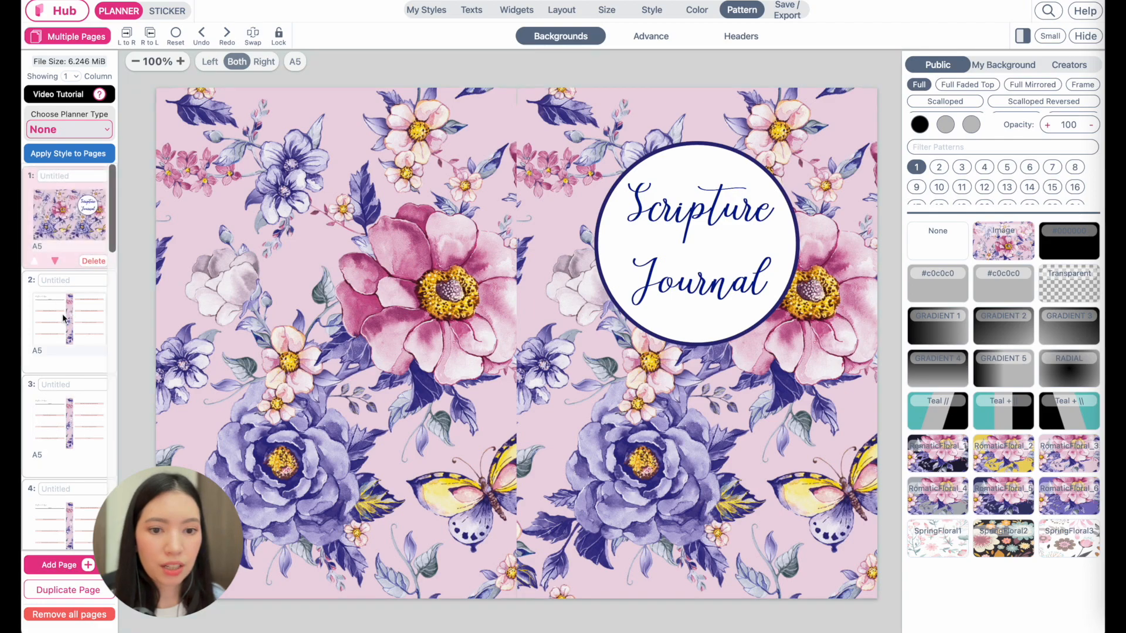
click(71, 337)
scroll(71, 338, down, 2)
click(70, 338)
scroll(70, 338, down, 1)
scroll(71, 337, down, 1)
click(72, 441)
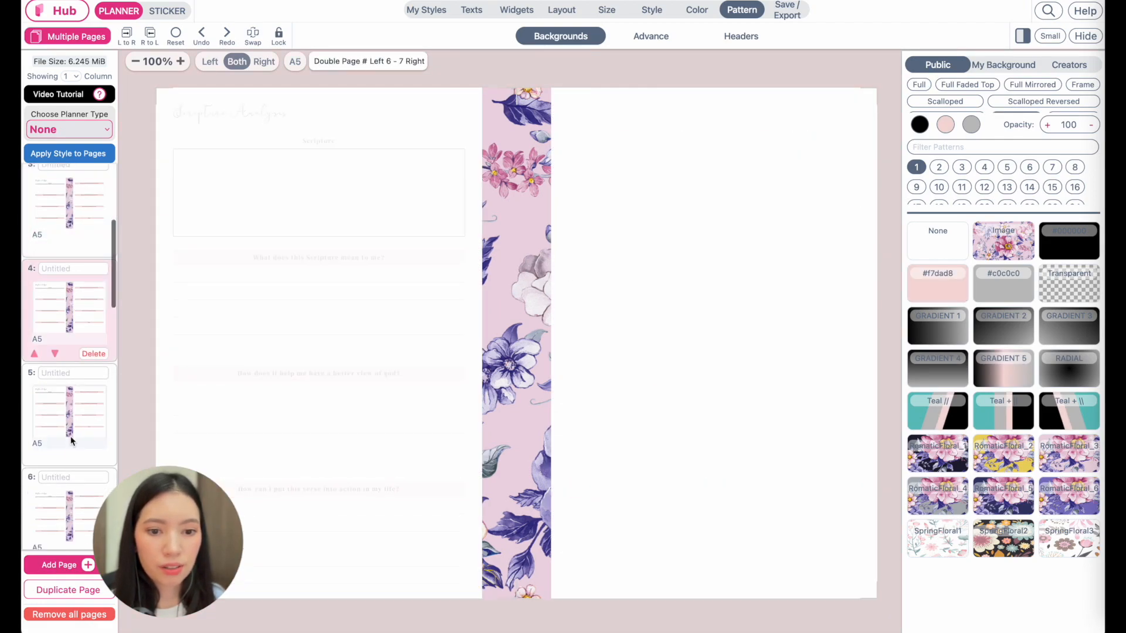
scroll(69, 294, up, 4)
click(60, 221)
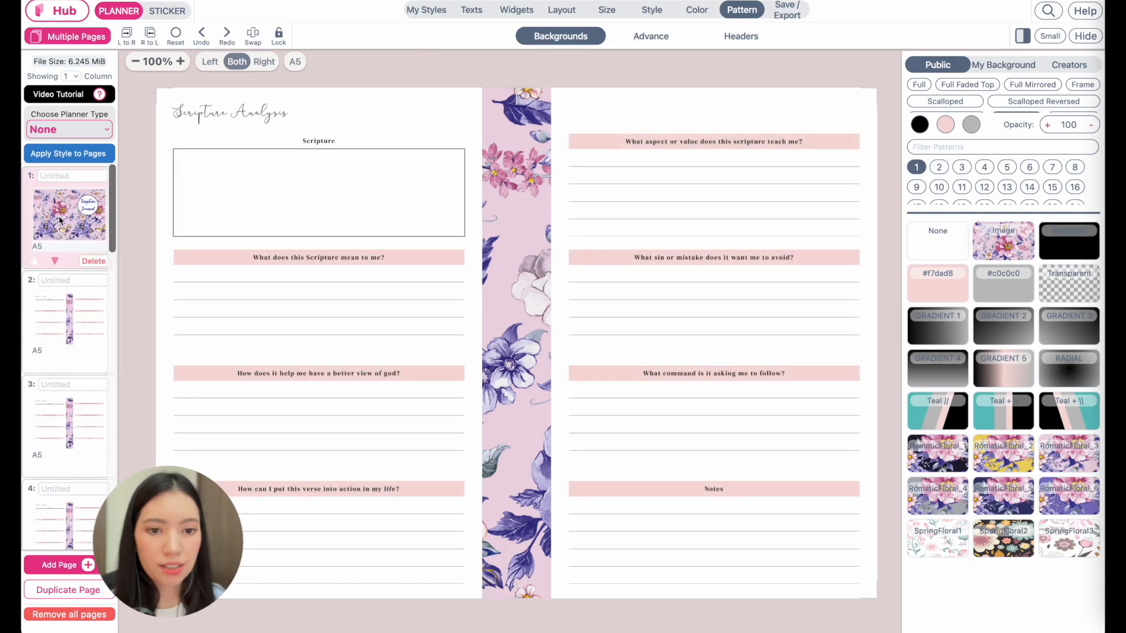
click(699, 213)
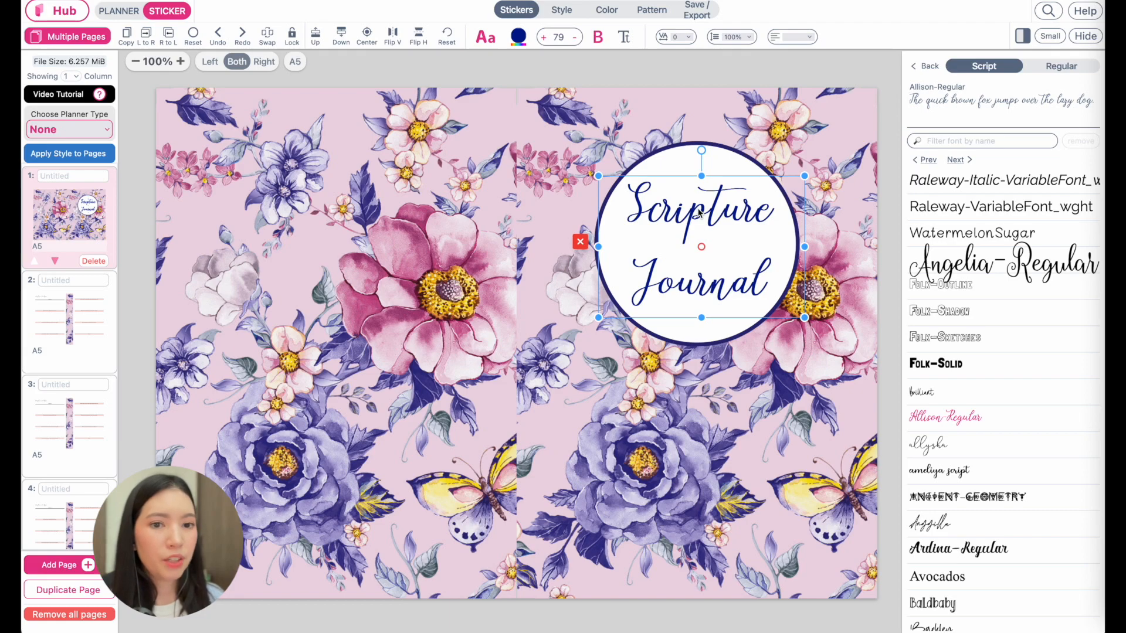
Step: Generate a batch PDF of all pages for US Letter paper, with pages rearranged for ring/discbound printing
click(706, 16)
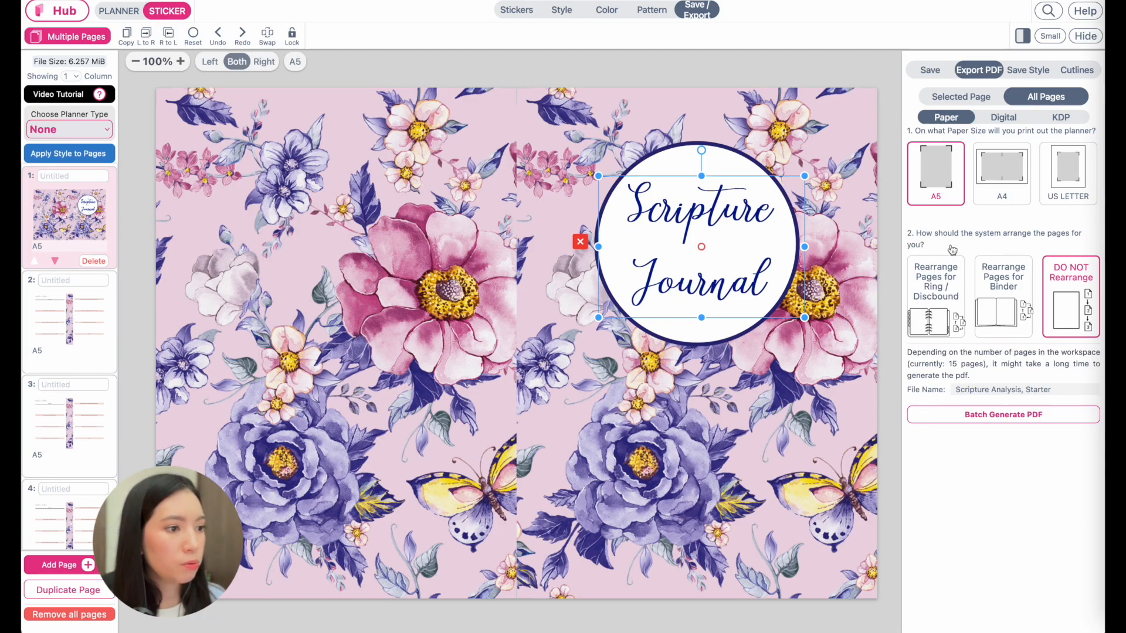
click(1080, 171)
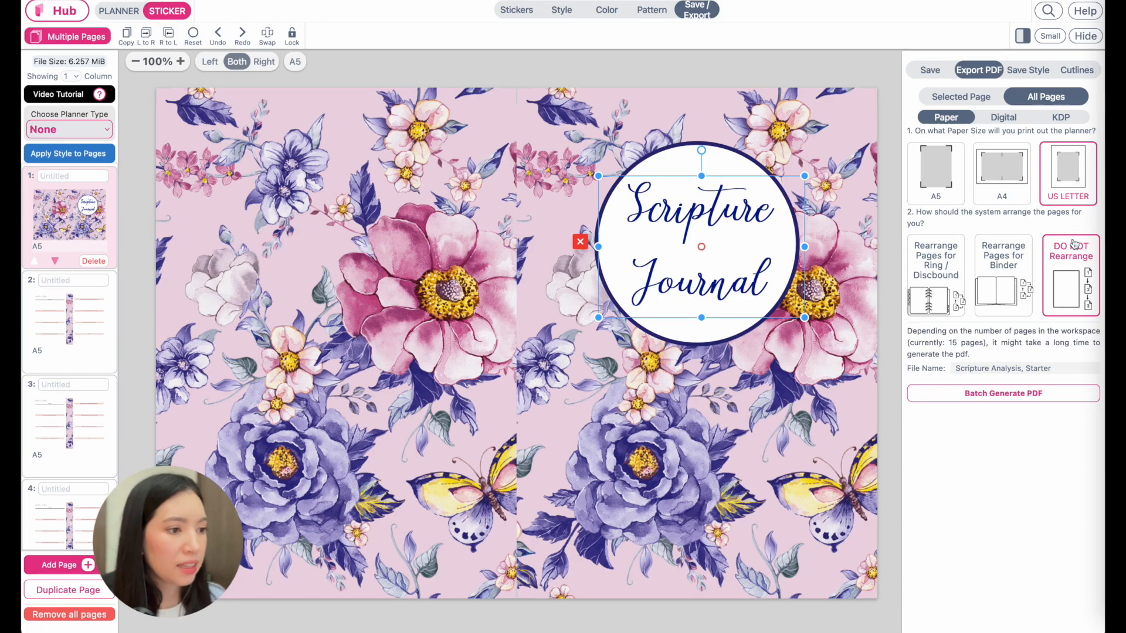
click(933, 301)
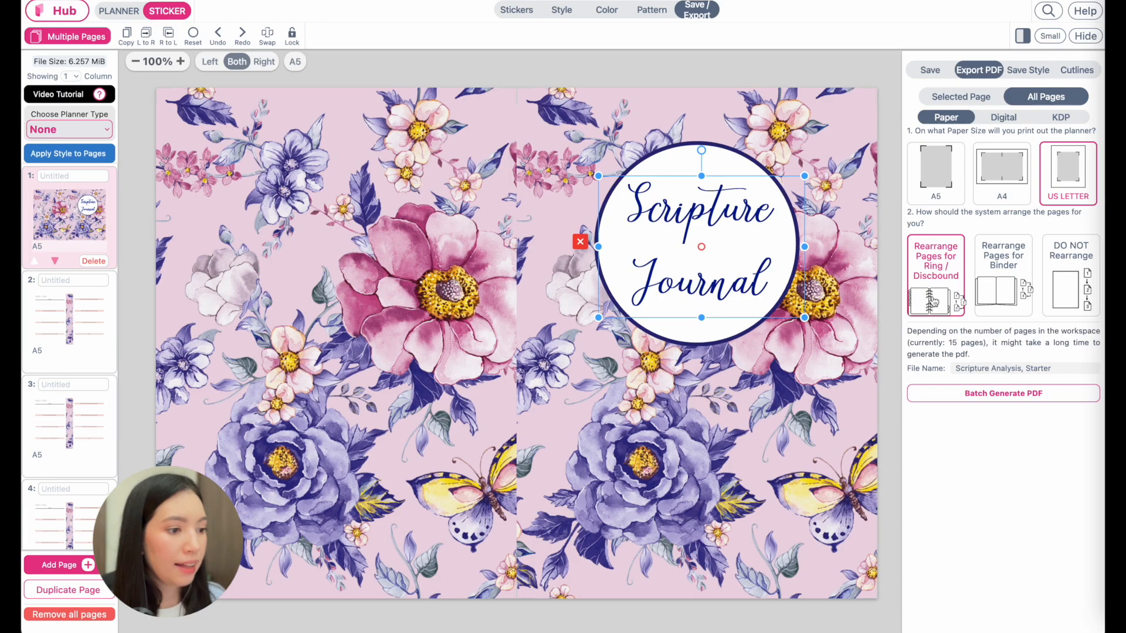
click(1051, 397)
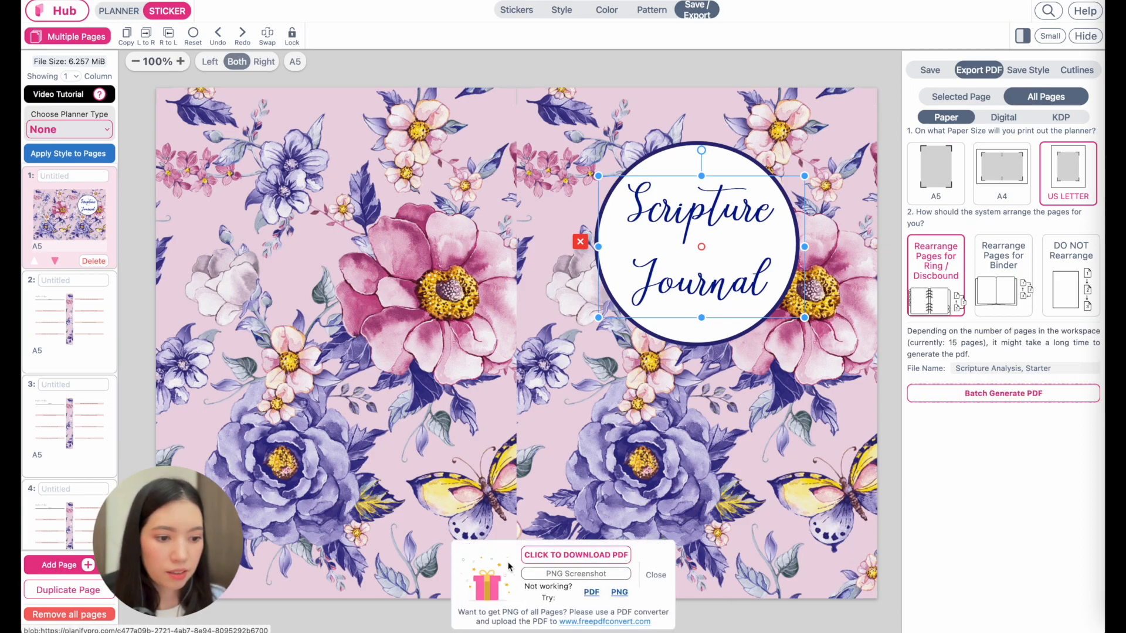
Step: Open the generated PDF and examine its cover and inner pages
click(587, 562)
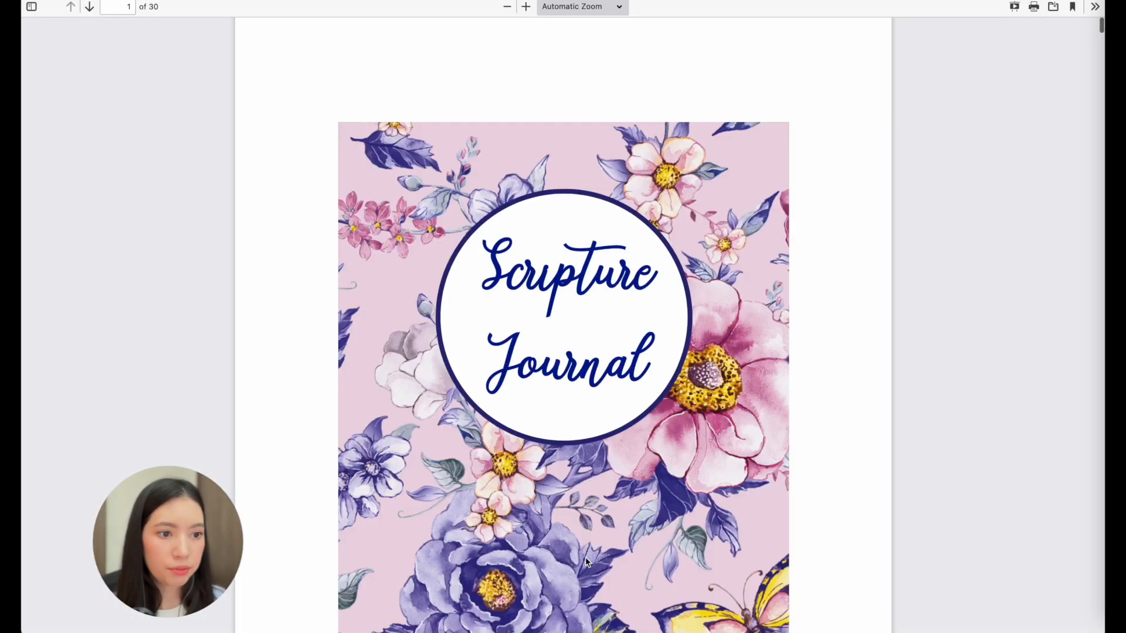
scroll(586, 559, down, 5)
scroll(585, 558, down, 20)
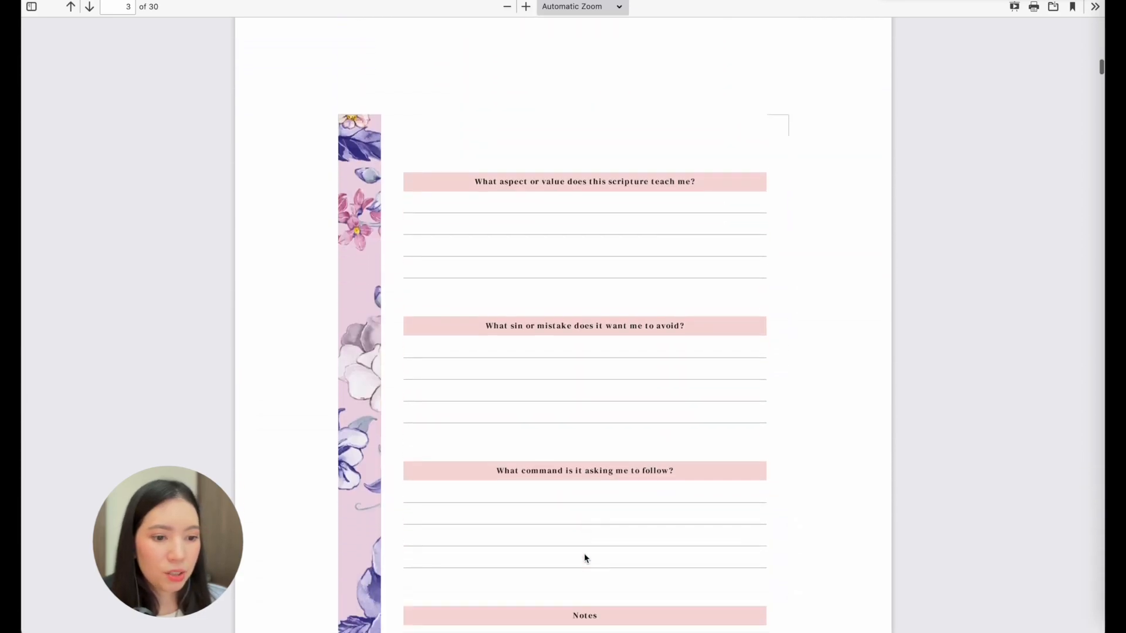
scroll(585, 558, down, 6)
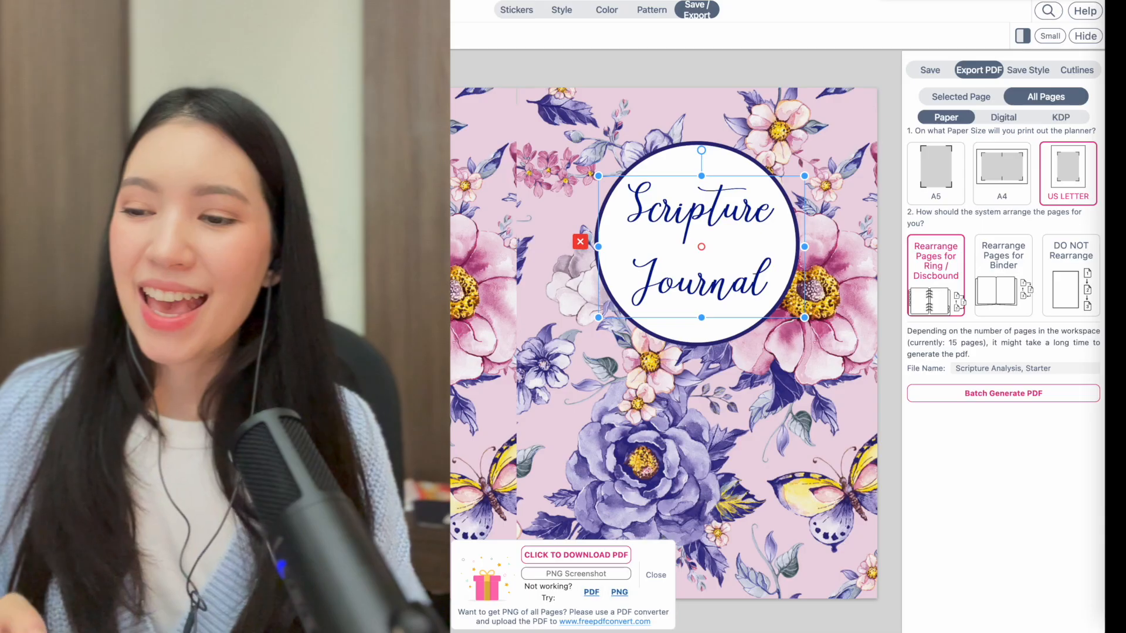